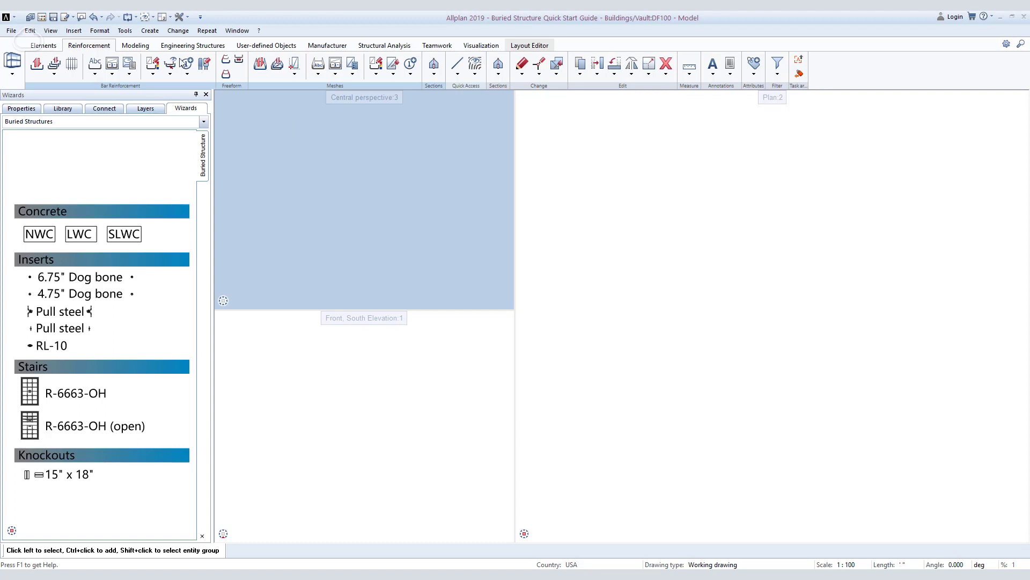
# - Draw an 8' by 5' rectangle in the plan view with the 3D Line tool
pyautogui.click(135, 46)
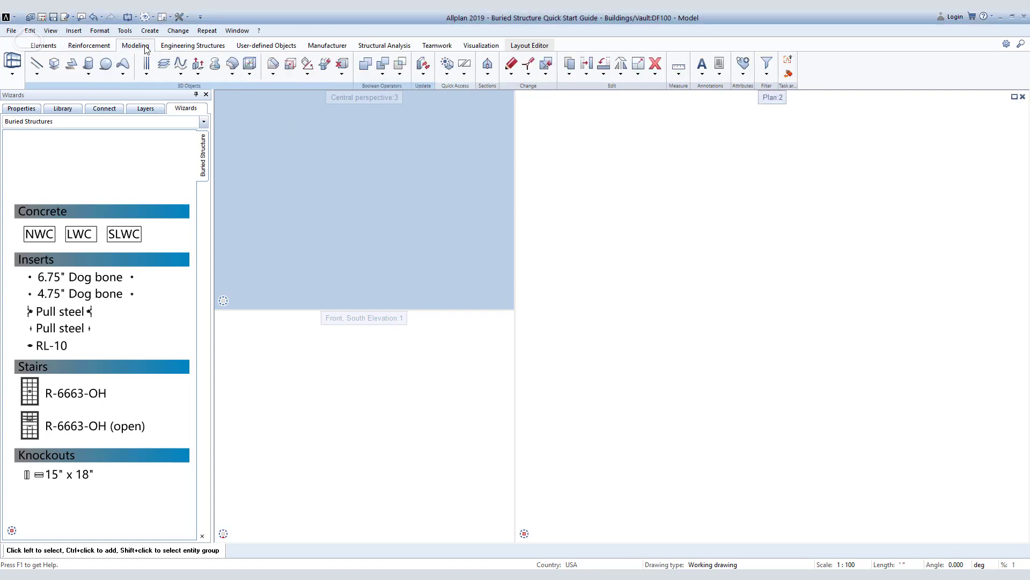
pyautogui.click(36, 66)
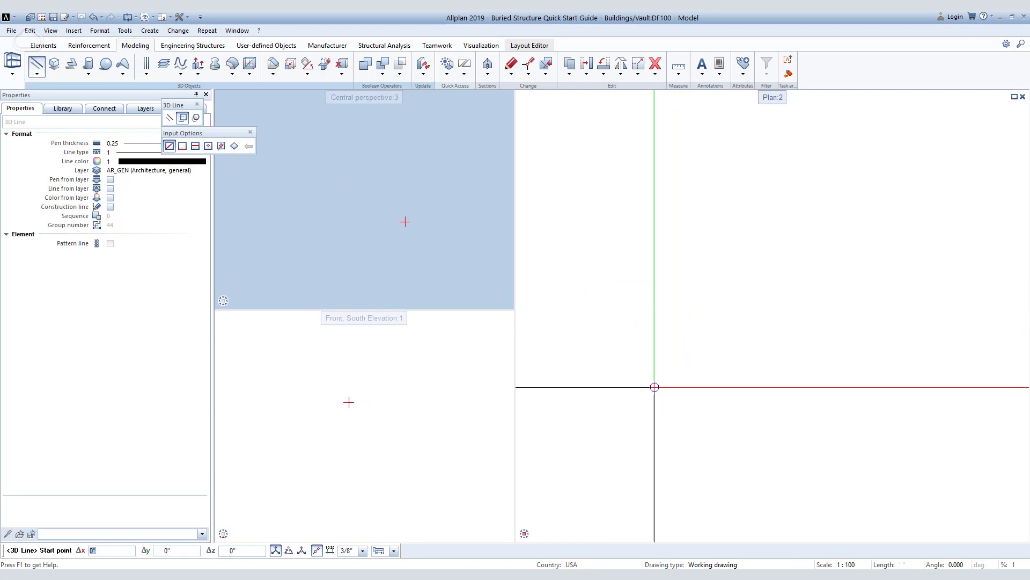
pyautogui.click(654, 386)
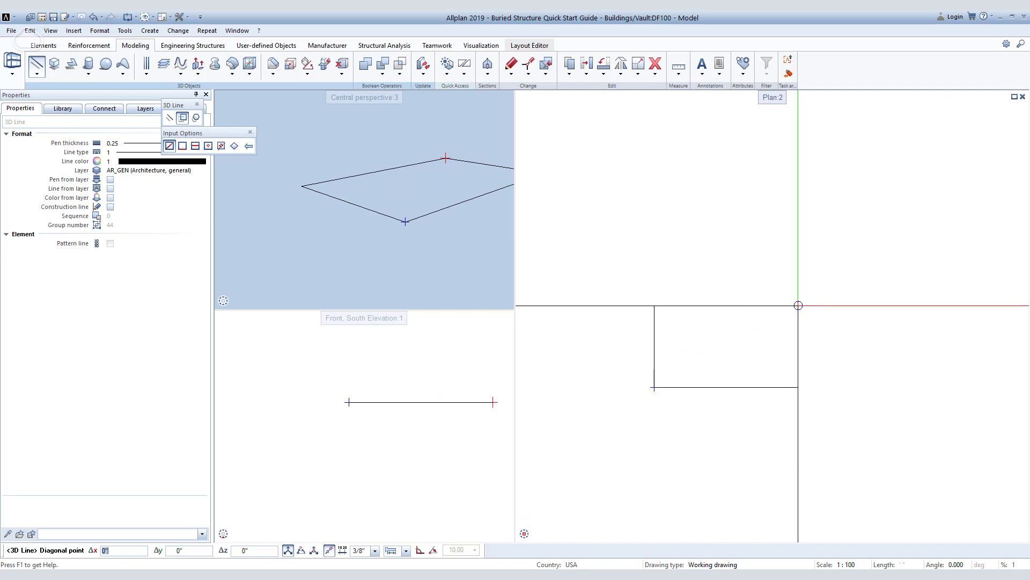
pyautogui.write('8')
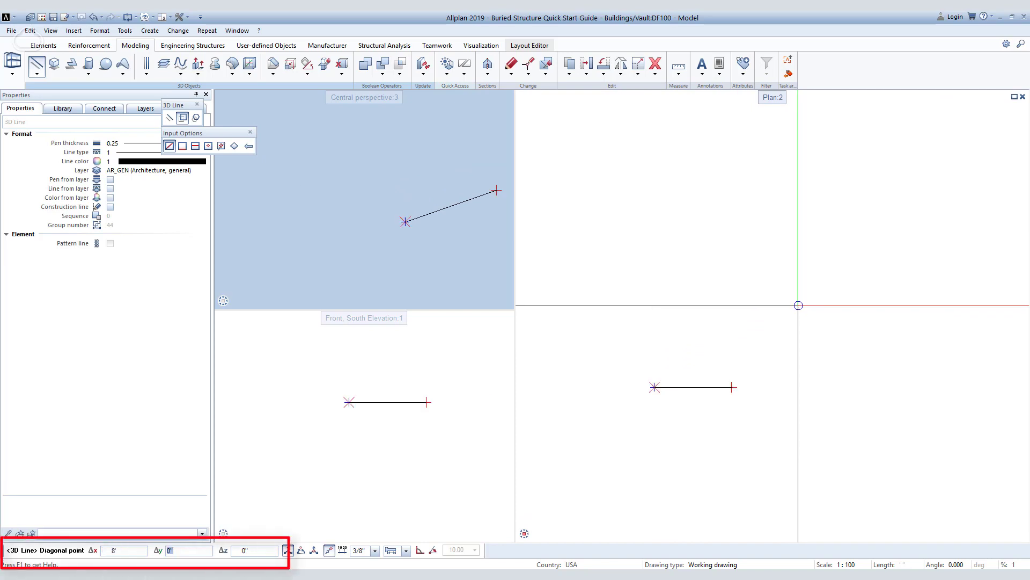
pyautogui.write('5')
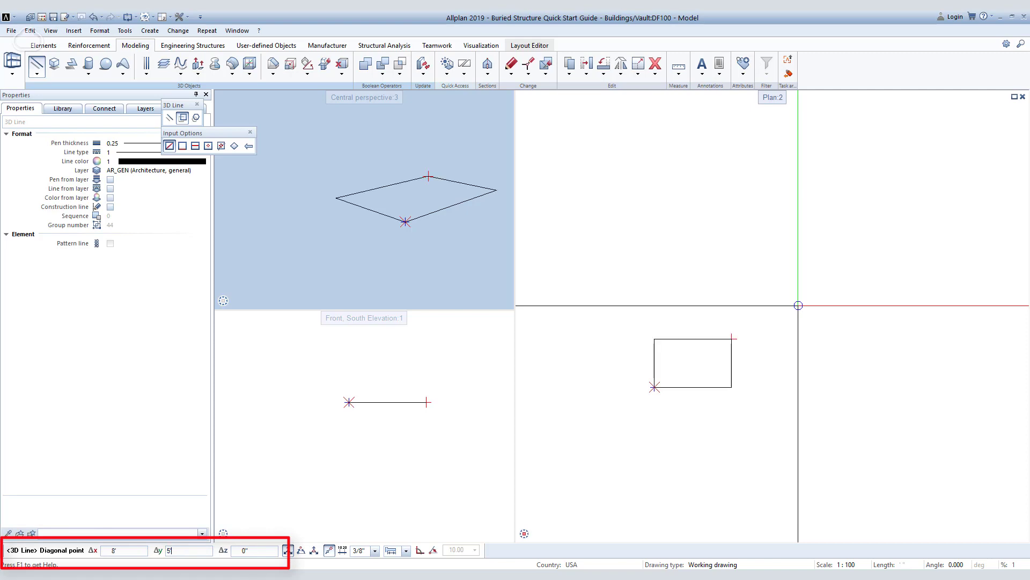
pyautogui.press('Return')
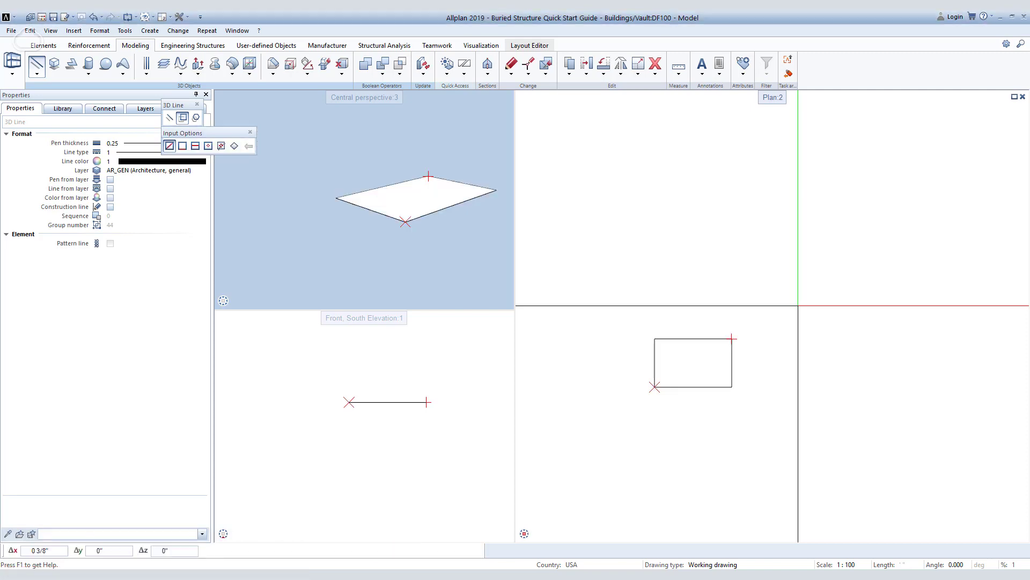
# - Draw a second 3D line rectangle inset 6" from the outer rectangle's lower-left and upper-right corners in the plan view
pyautogui.scroll(2, 693, 359)
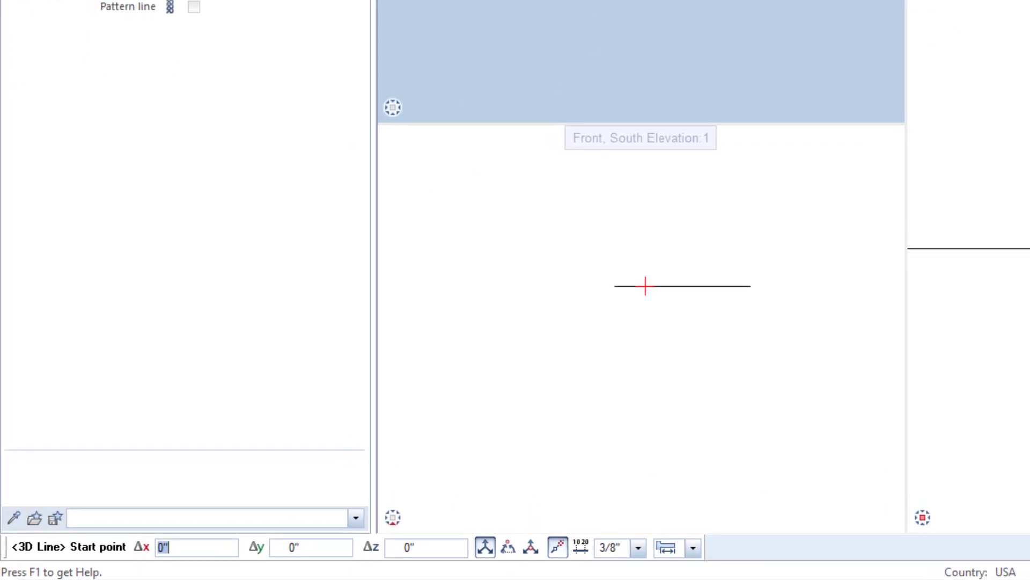
pyautogui.write('6"')
pyautogui.press('Tab')
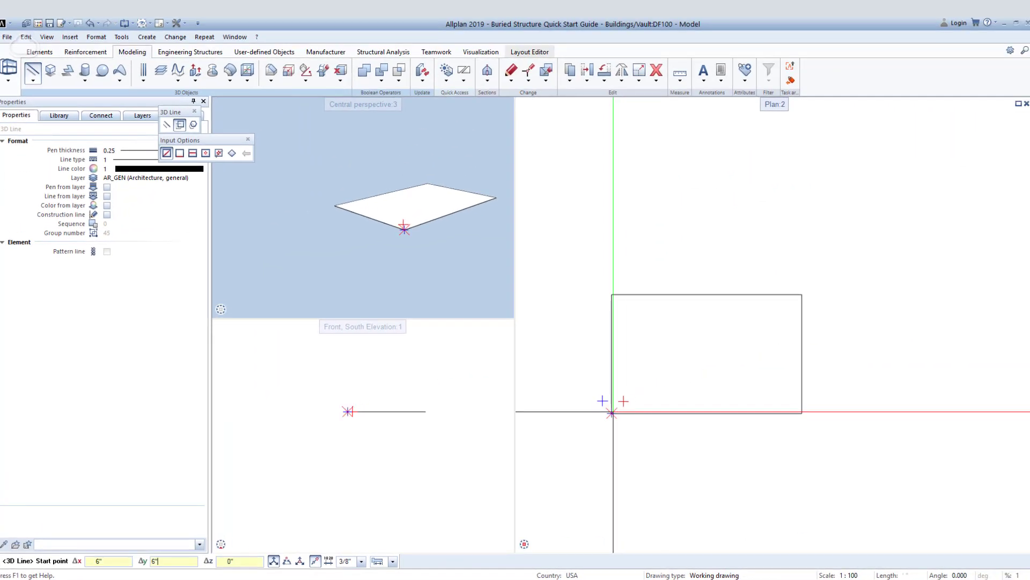
pyautogui.press('Return')
pyautogui.write('-6"')
pyautogui.press('Tab')
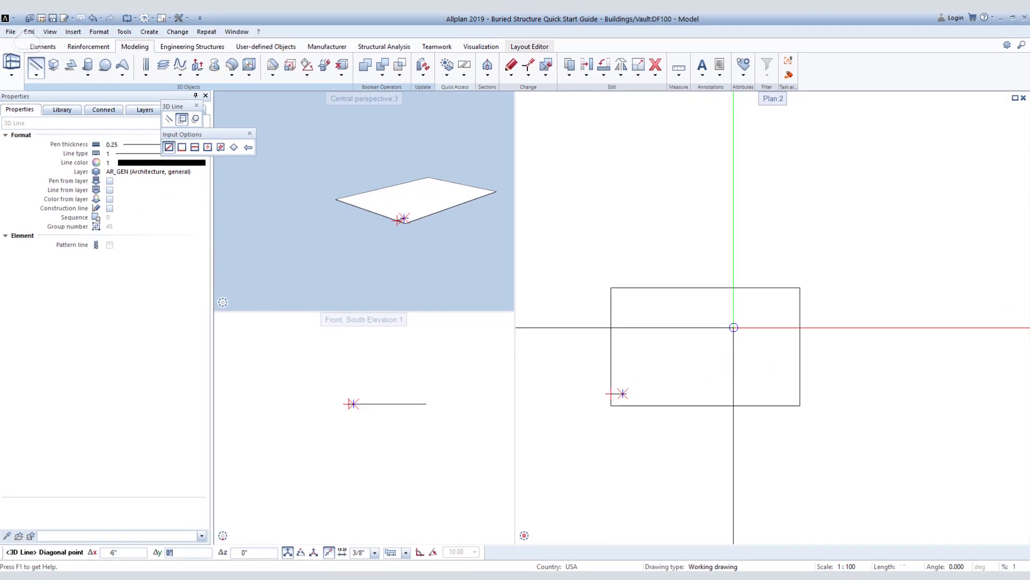
pyautogui.write('-6"')
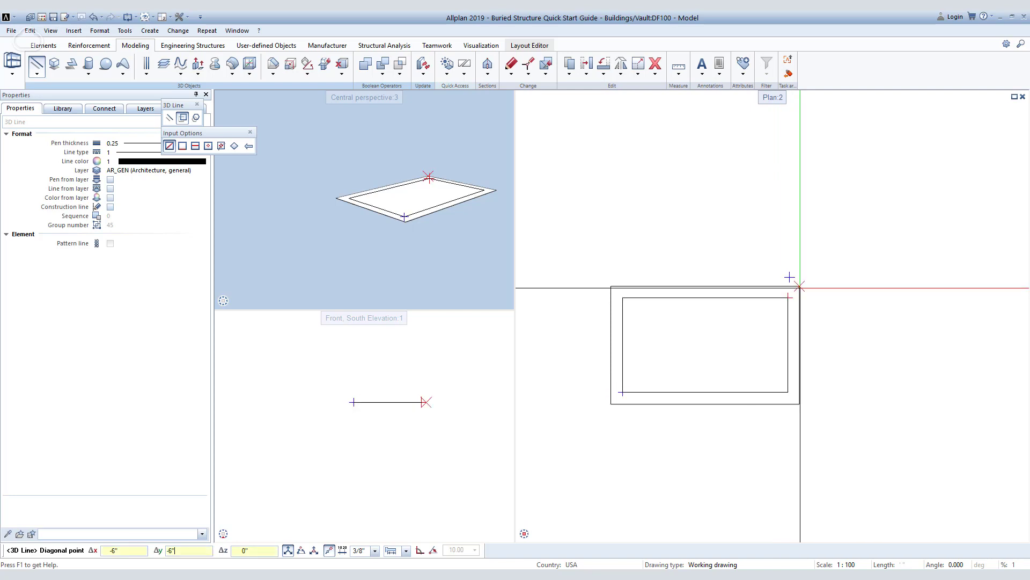
pyautogui.press('Return')
pyautogui.press('Escape')
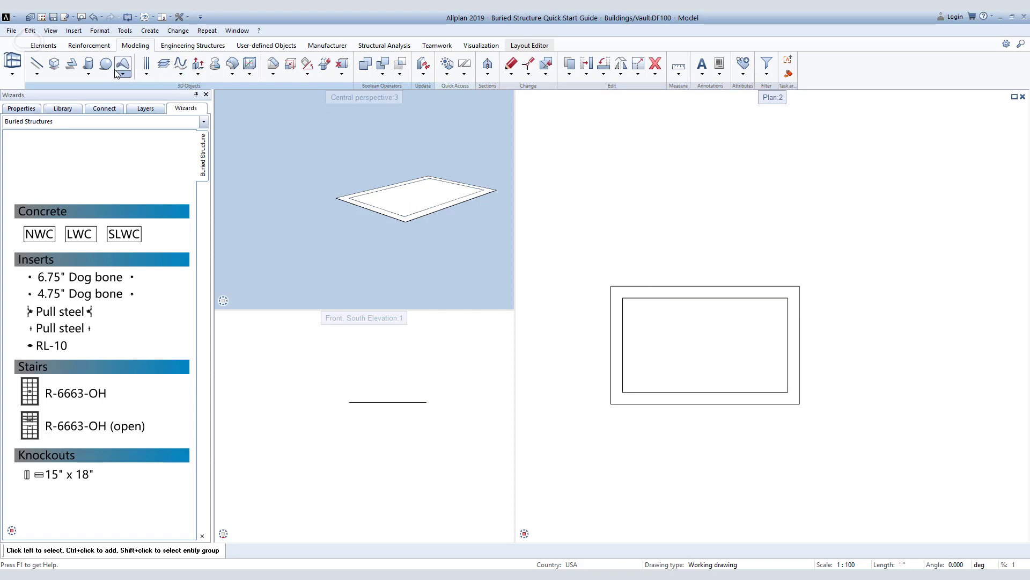
# - Create a 3D surface from the existing lines of the outer and inner rectangles
pyautogui.click(72, 65)
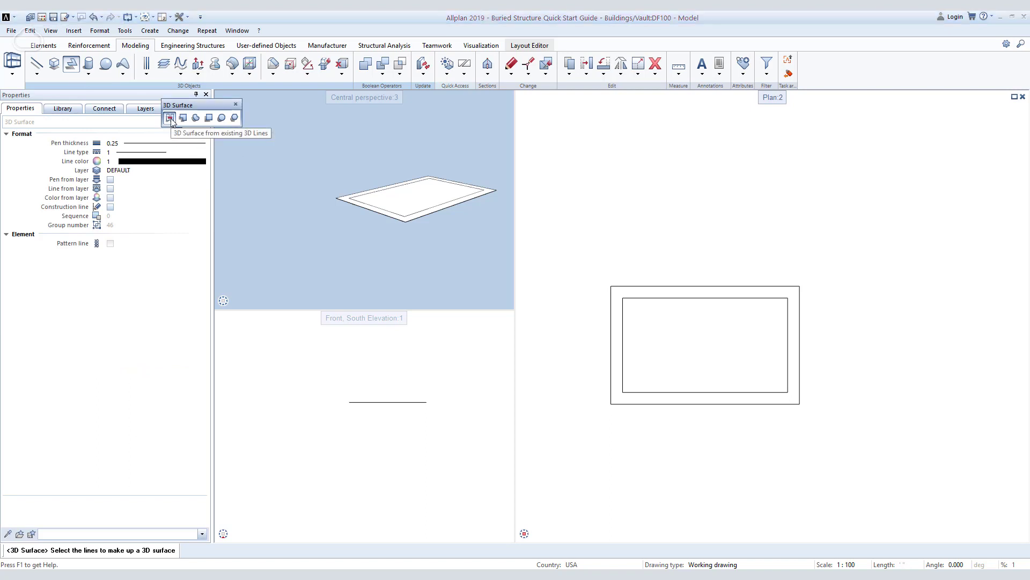
pyautogui.moveTo(692, 266); pyautogui.dragTo(670, 306)
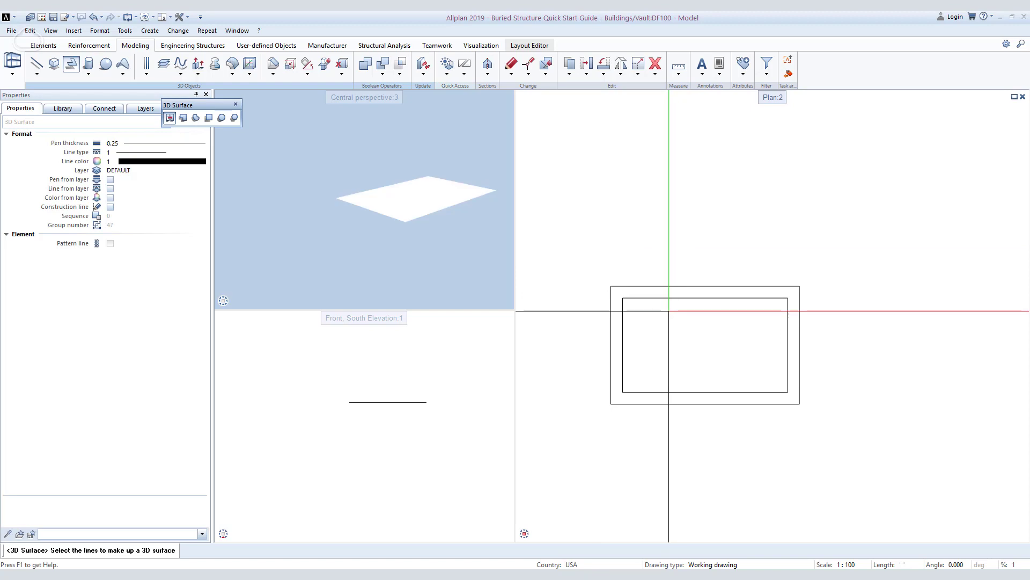
pyautogui.press('Escape')
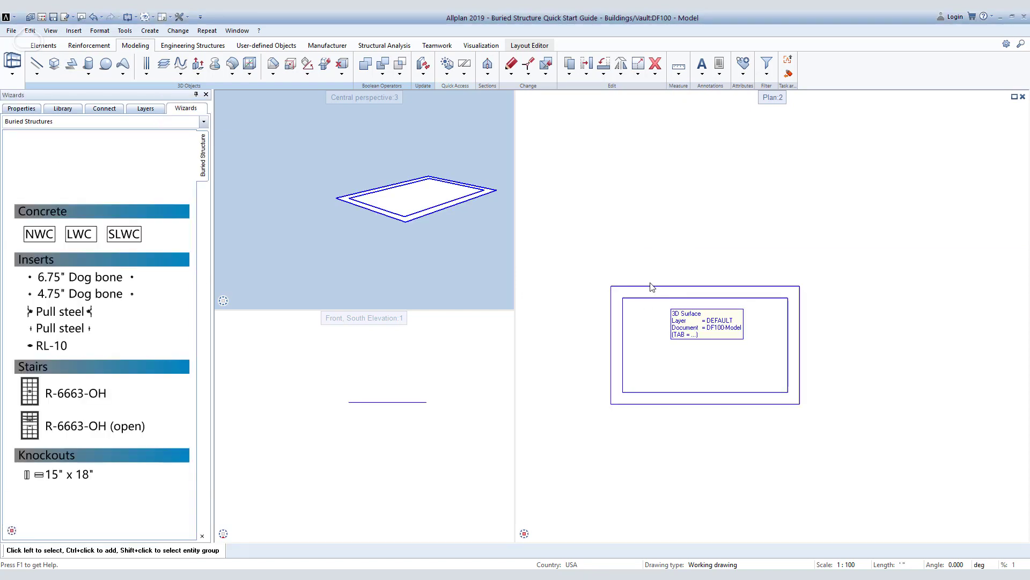
# - Extrude the ring-shaped surface 4' downward to form the vault walls
pyautogui.click(198, 69)
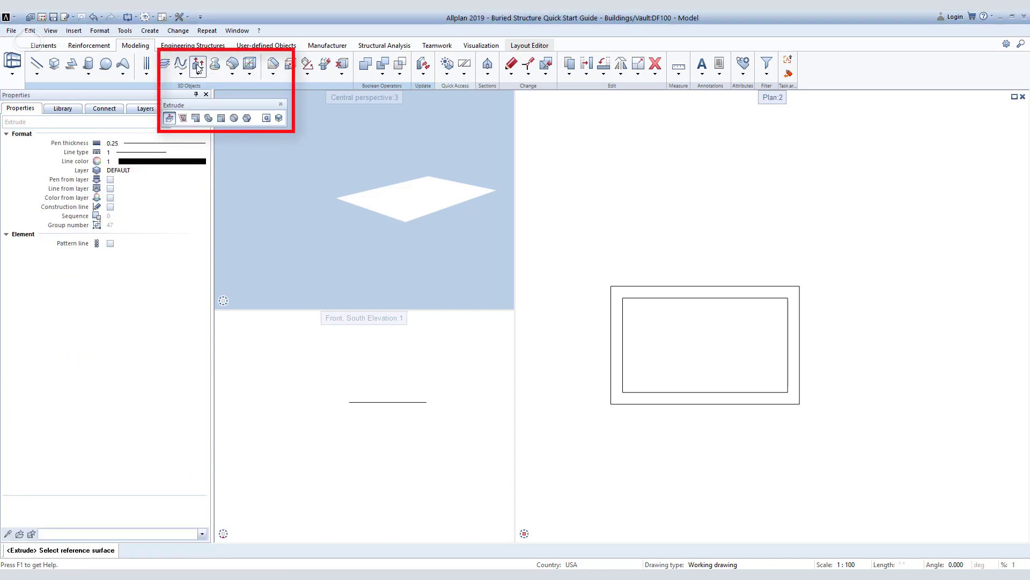
pyautogui.click(170, 118)
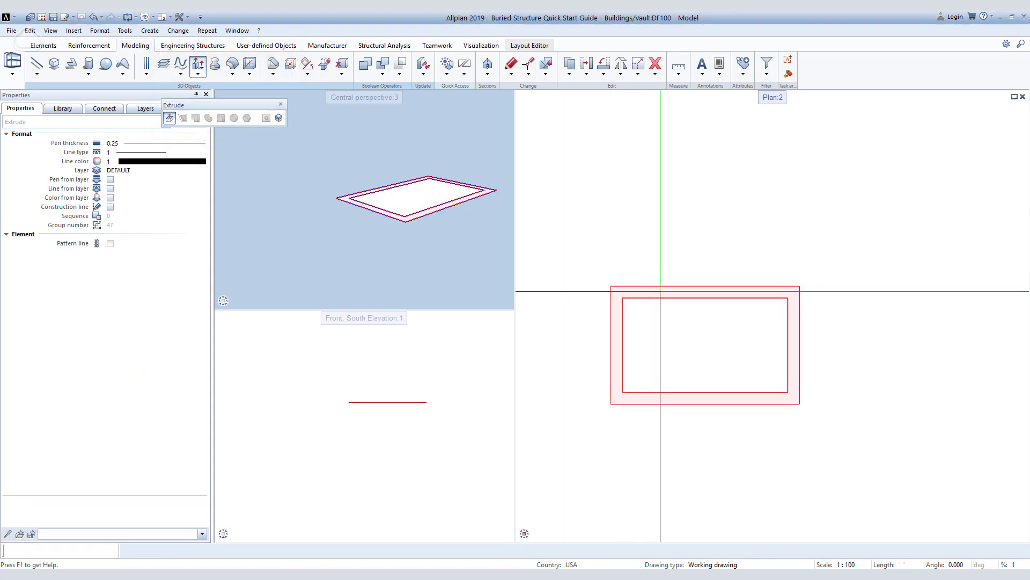
pyautogui.click(660, 290)
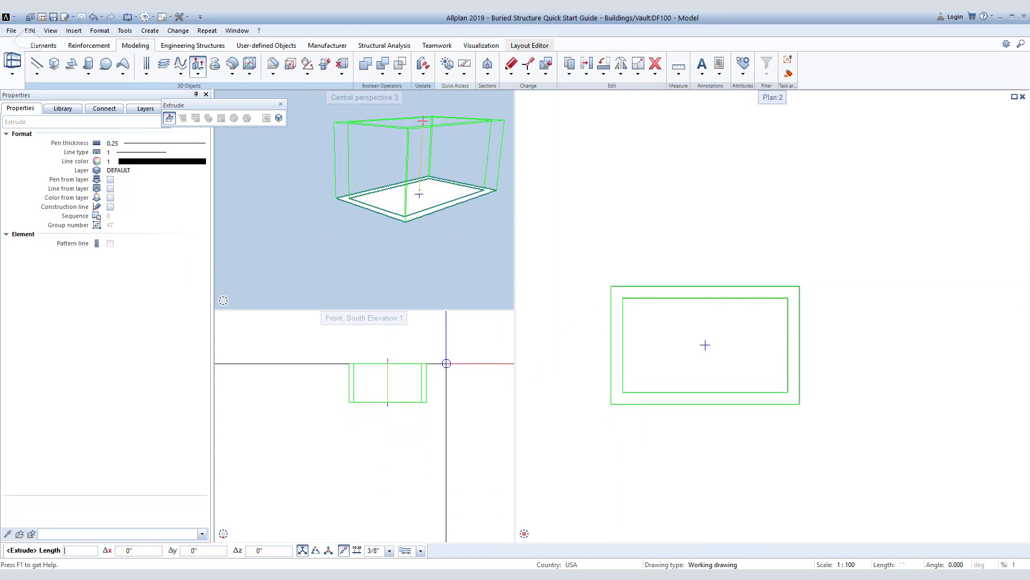
pyautogui.write('4')
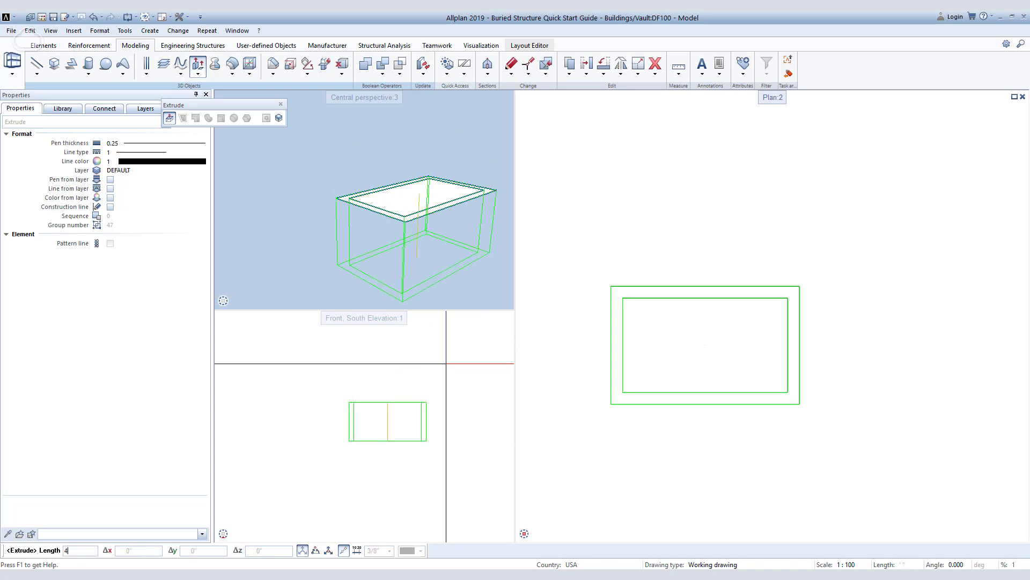
pyautogui.press('Return')
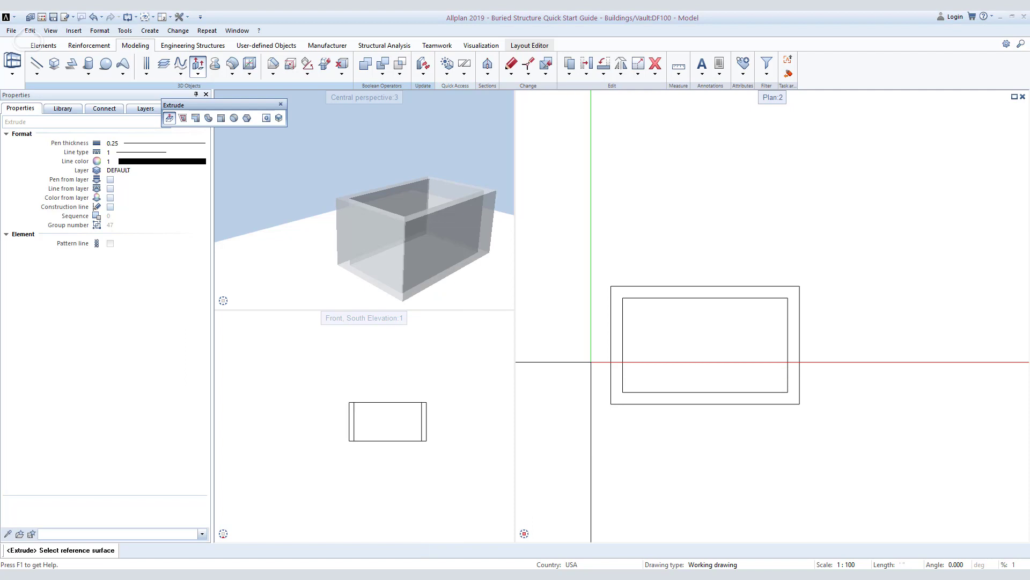
pyautogui.press('Escape')
# - Model the top slab as a diagonally defined box over the walls' outer corners, with a height of 6"
pyautogui.moveTo(437, 258); pyautogui.dragTo(401, 260, button='middle')
pyautogui.scroll(3, 382, 230)
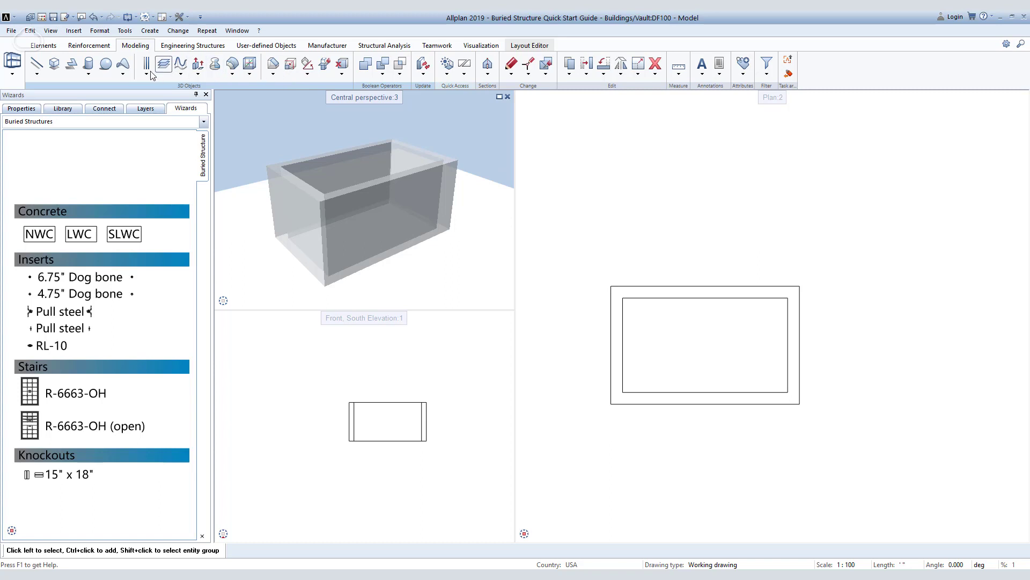
pyautogui.click(59, 67)
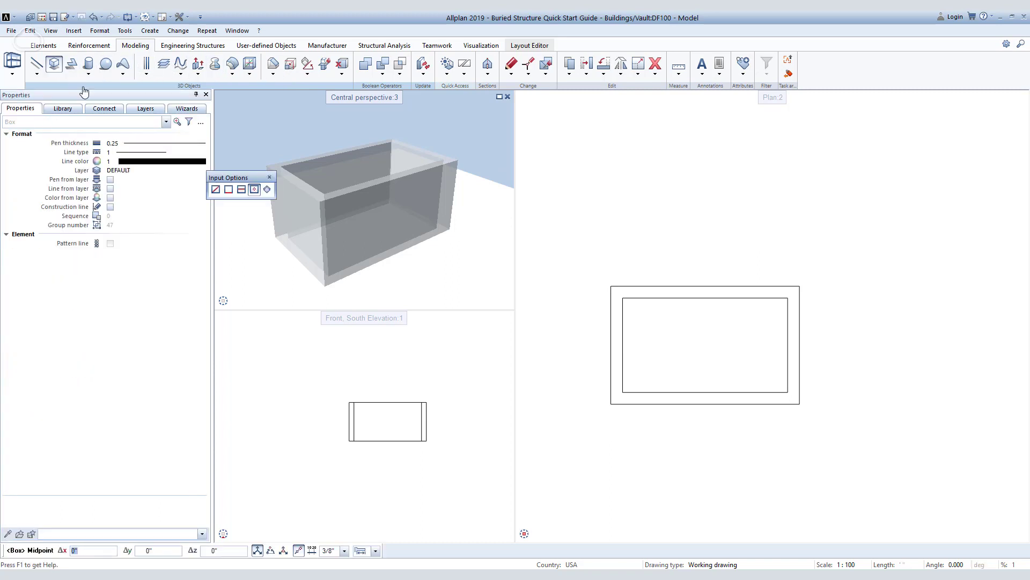
pyautogui.click(217, 188)
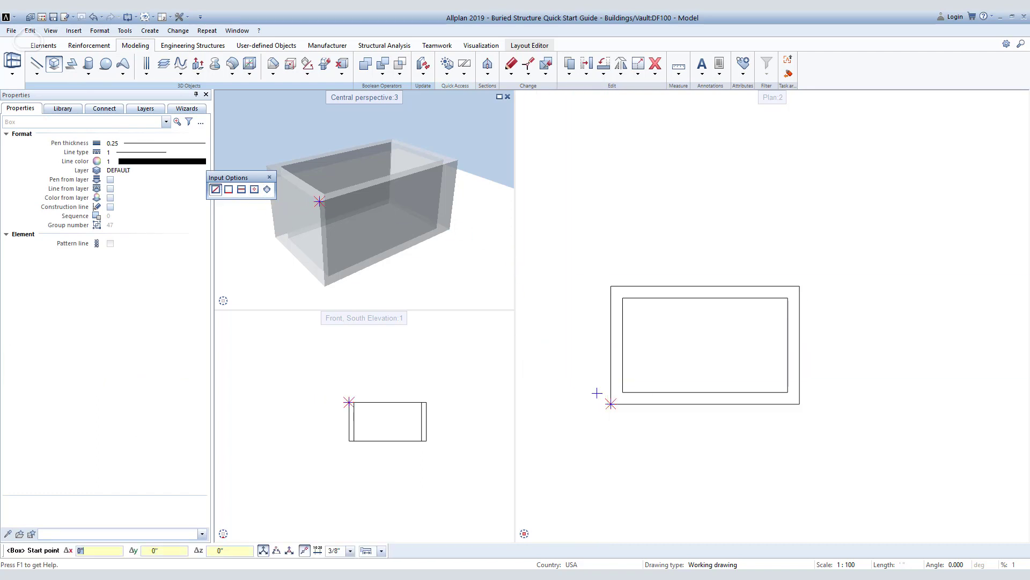
pyautogui.click(610, 403)
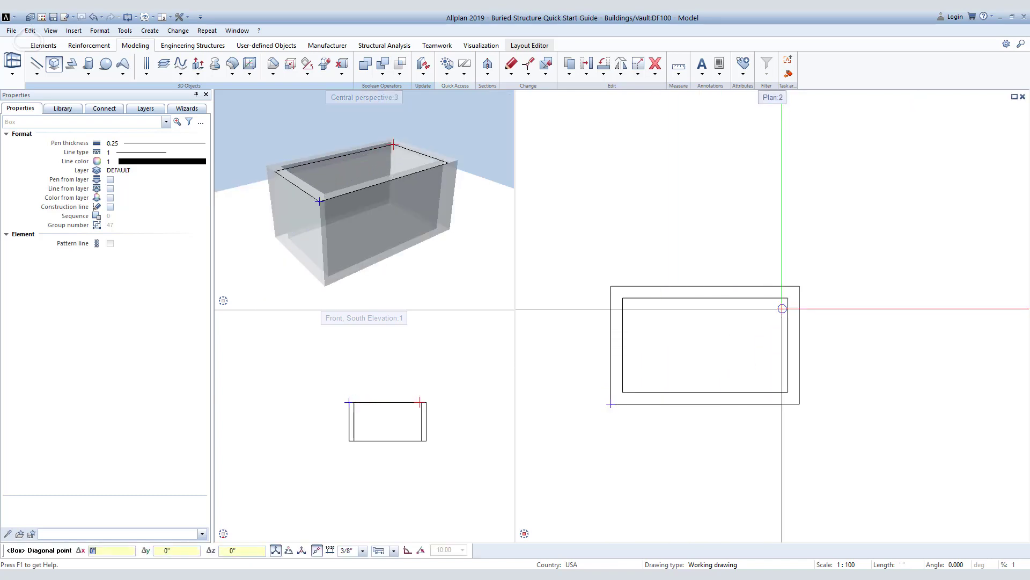
pyautogui.click(789, 278)
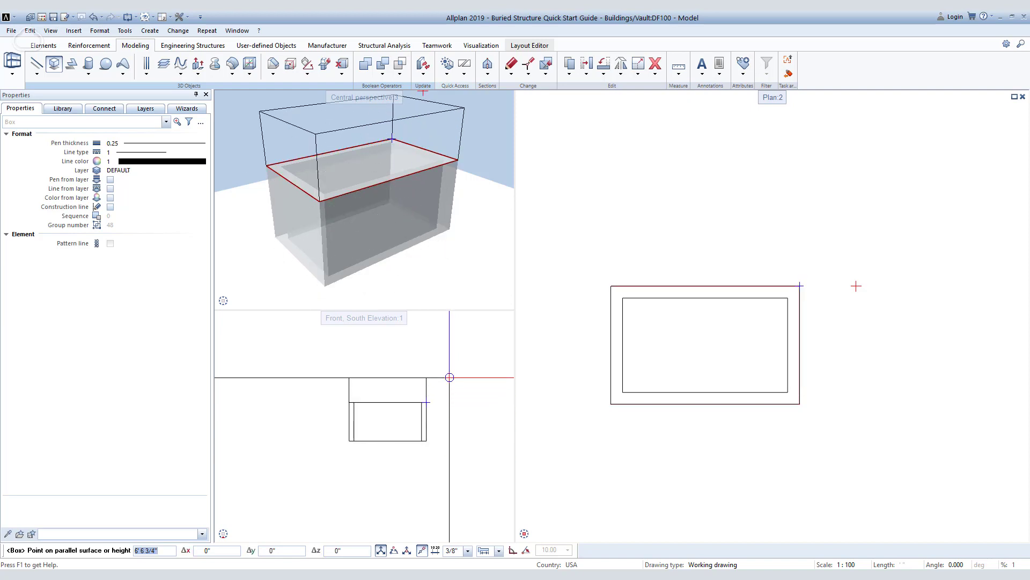
pyautogui.write('6')
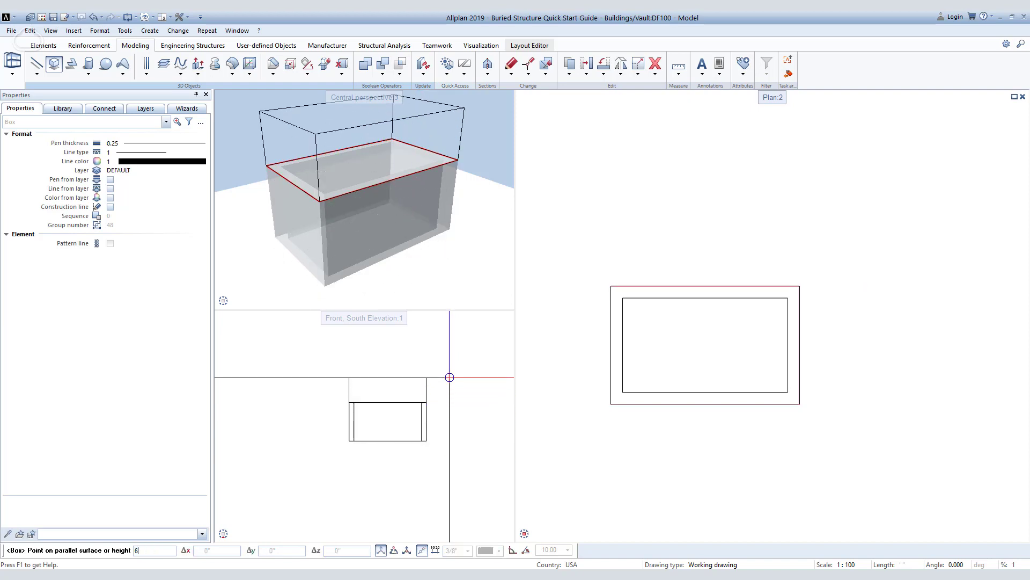
pyautogui.press('Return')
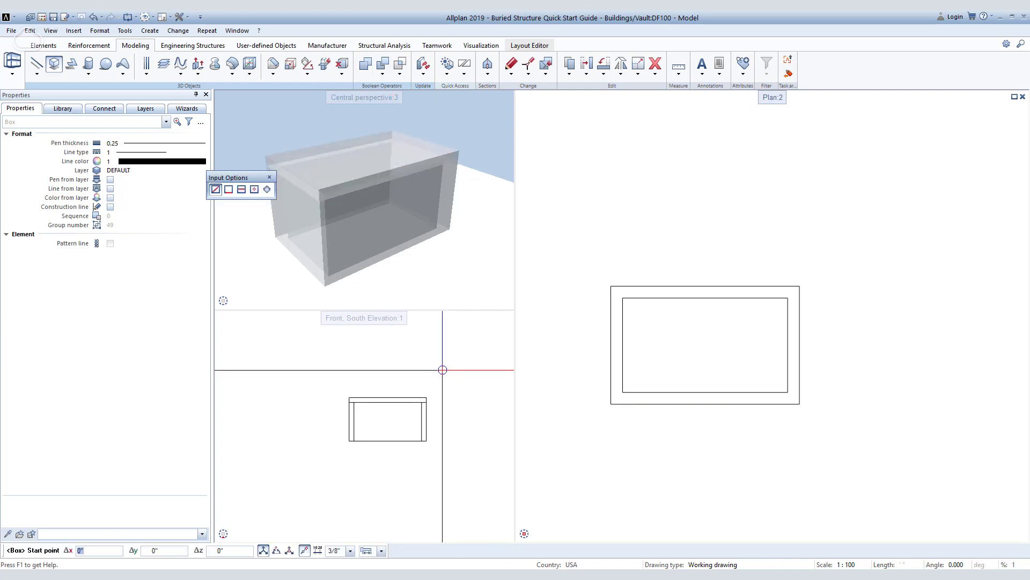
pyautogui.click(185, 108)
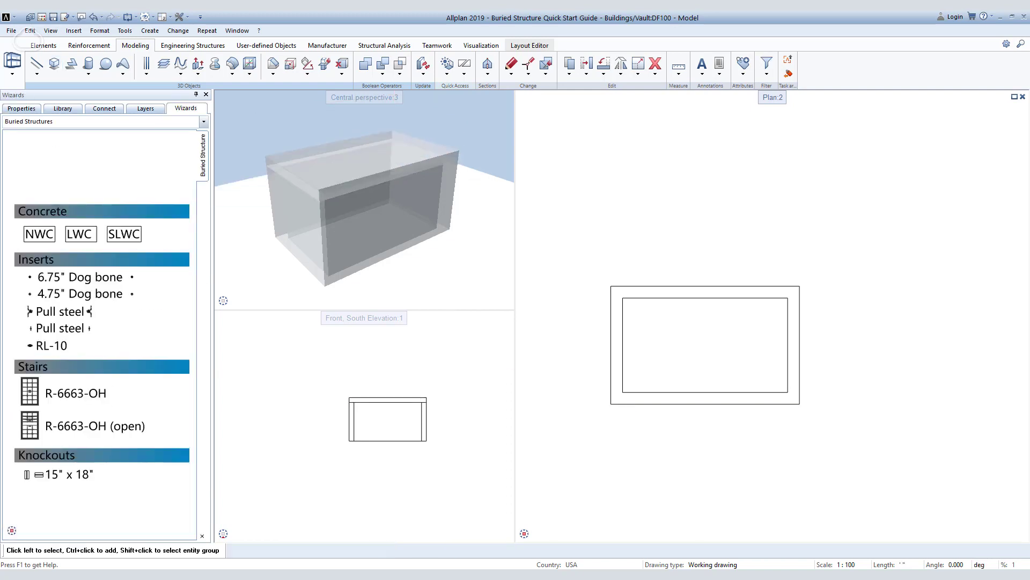
# - Copy the top slab from its upper corner to the lower corner of the walls in the front elevation, forming the bottom slab
pyautogui.click(421, 397)
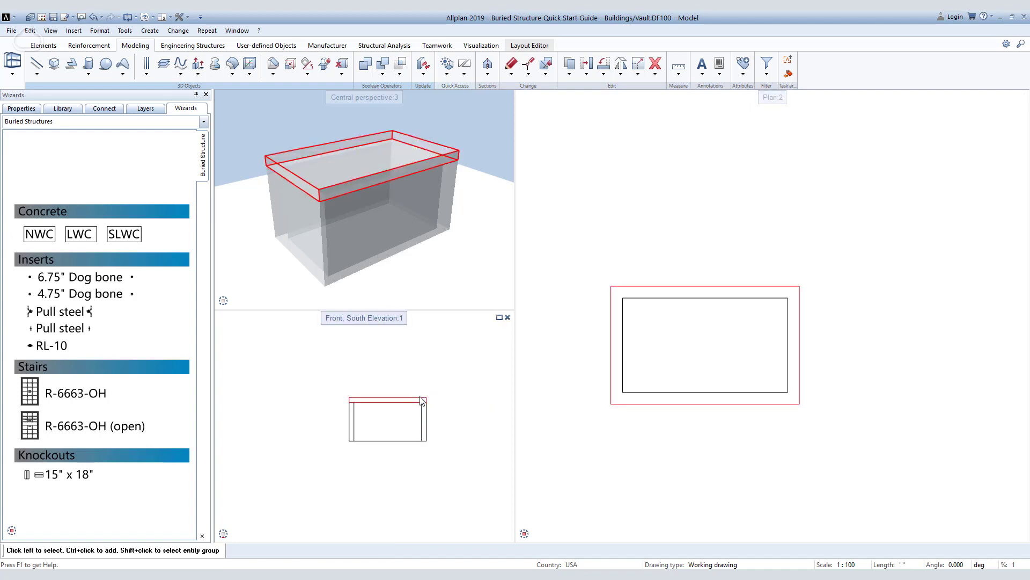
pyautogui.click(569, 65)
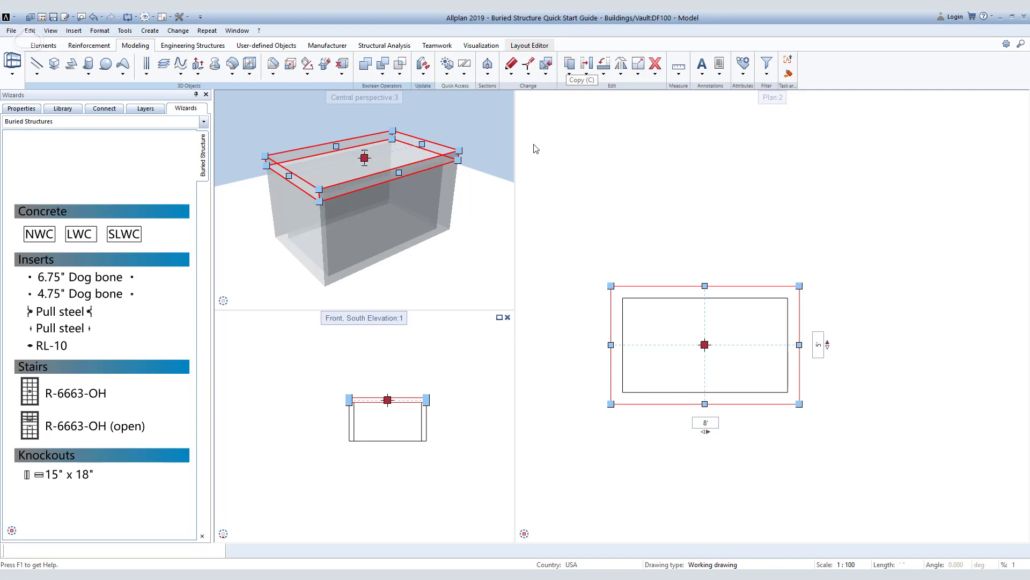
pyautogui.click(349, 396)
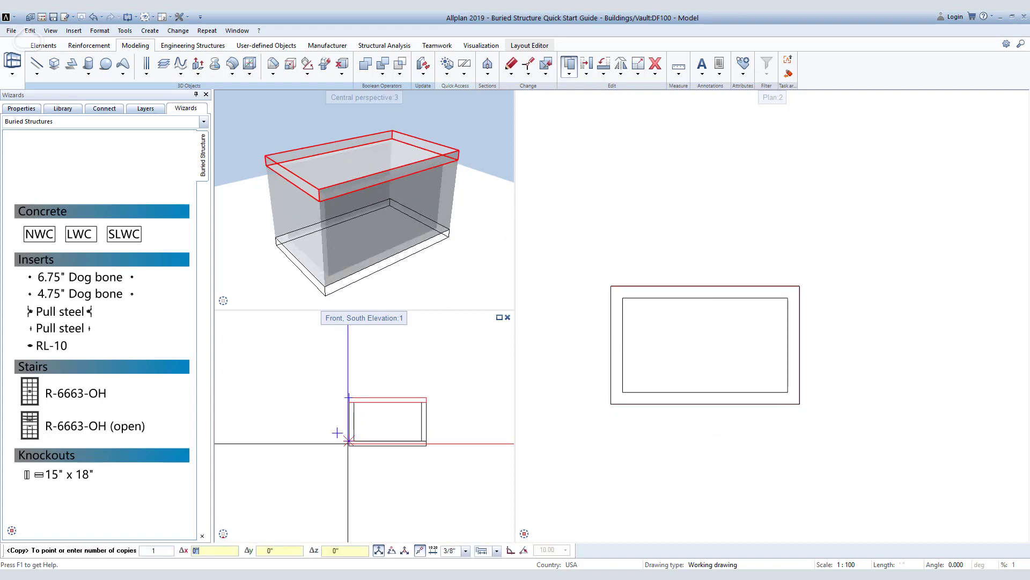
pyautogui.click(349, 441)
pyautogui.press('Escape')
pyautogui.click(354, 445)
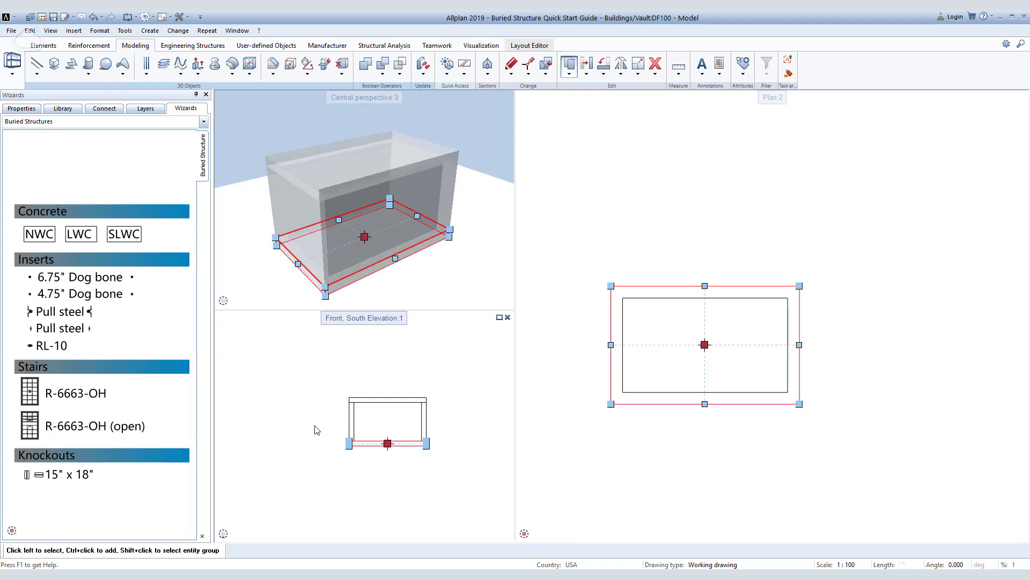
pyautogui.scroll(2, 424, 427)
pyautogui.moveTo(406, 422); pyautogui.dragTo(394, 422, button='middle')
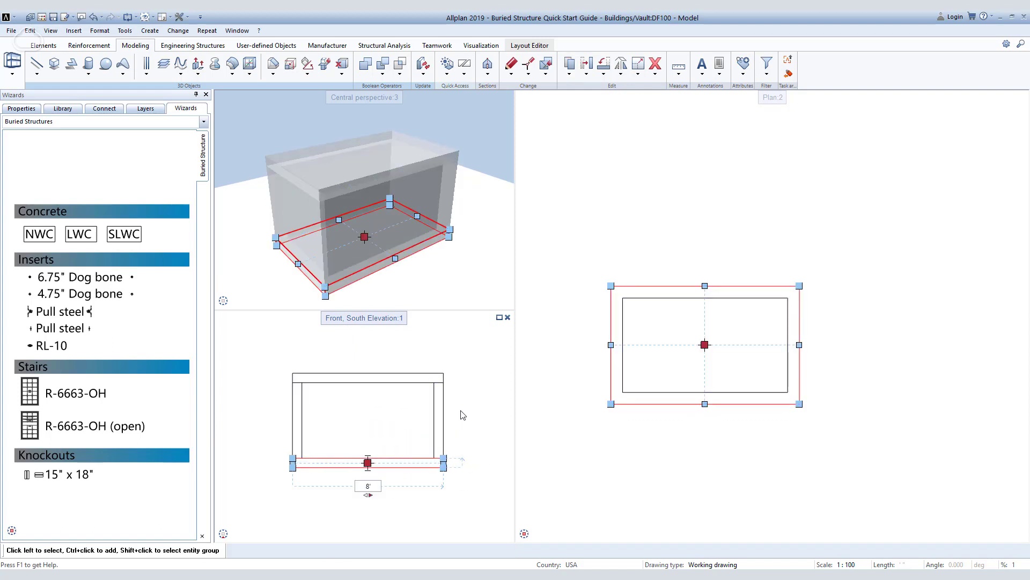
pyautogui.press('Escape')
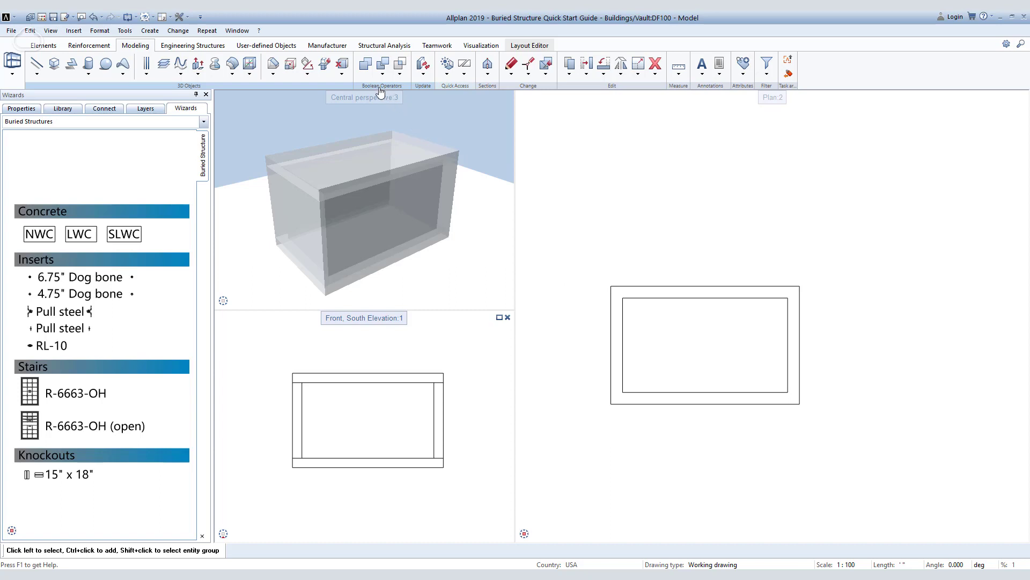
# - Unite the vault walls with the top and bottom slabs into a single solid
pyautogui.click(365, 65)
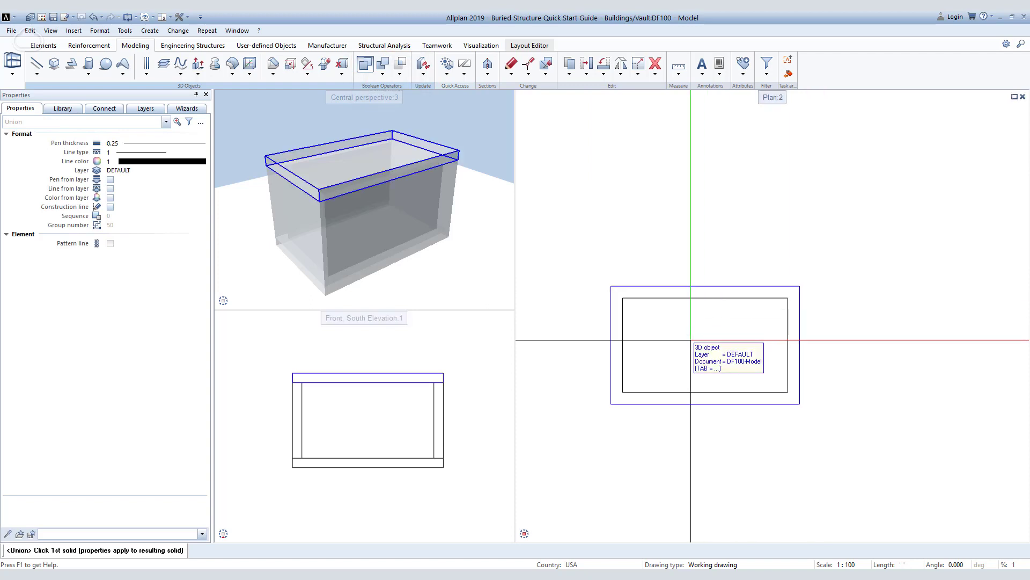
pyautogui.click(624, 371)
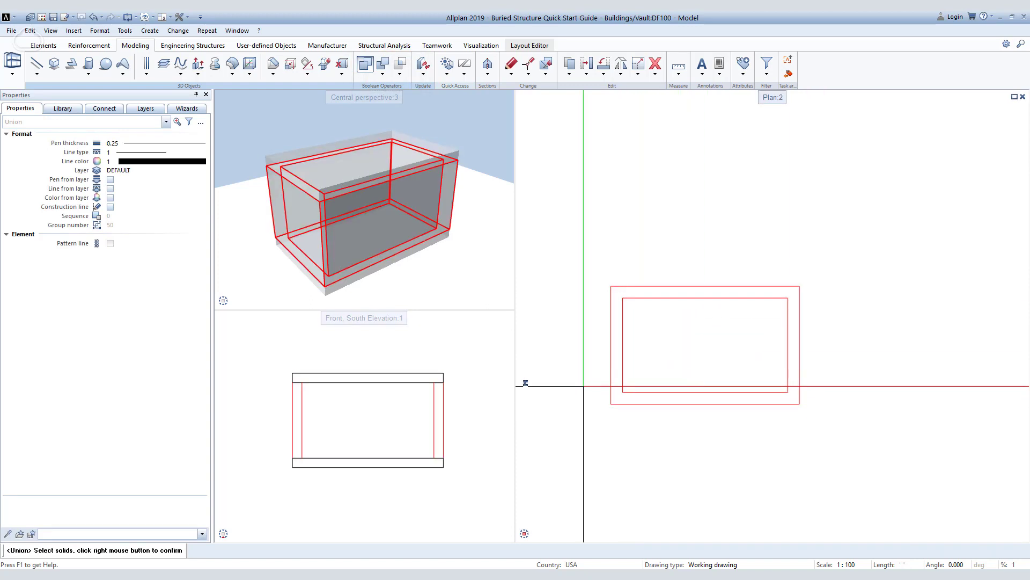
pyautogui.click(435, 436)
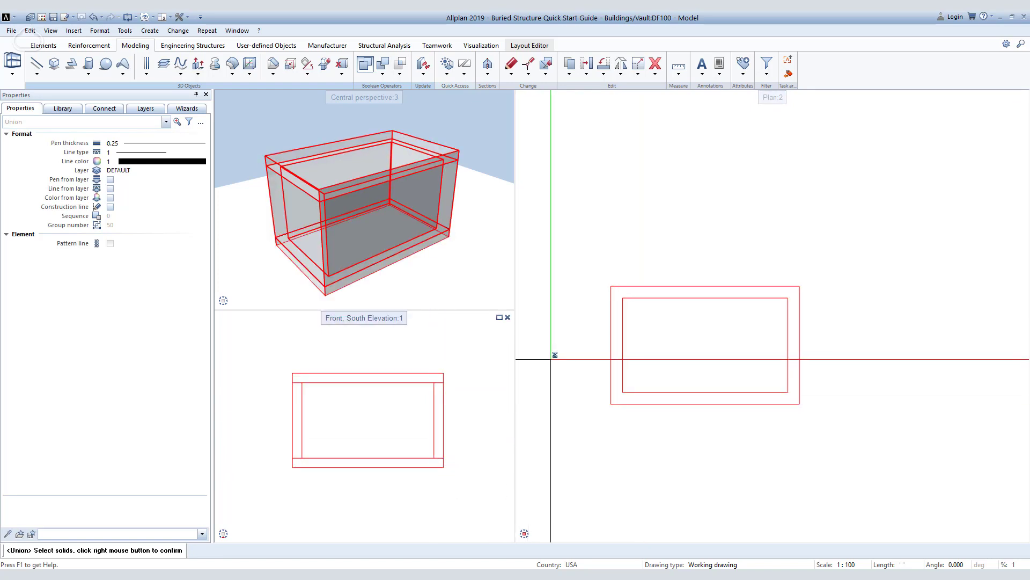
pyautogui.rightClick(552, 360)
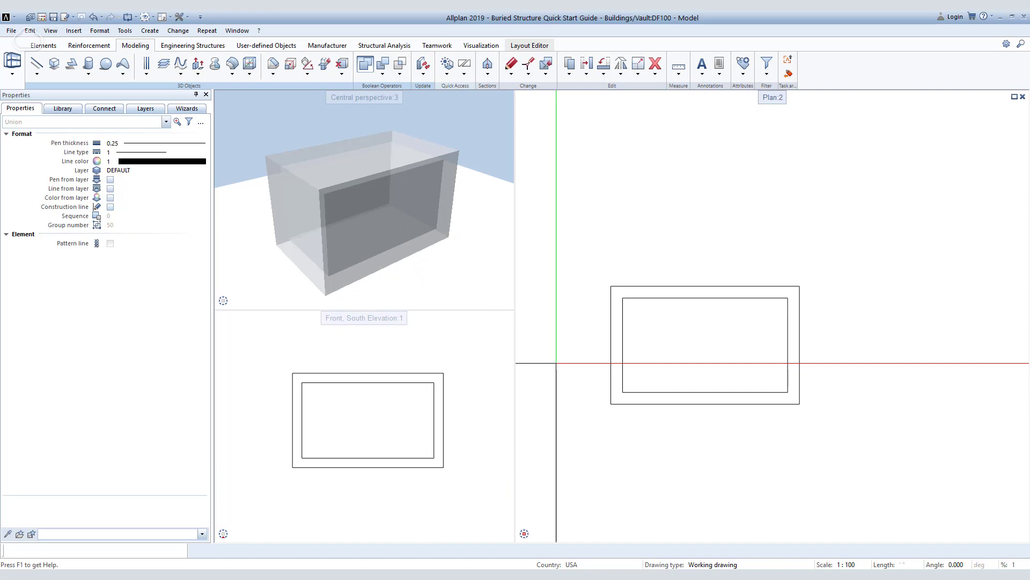
pyautogui.press('Escape')
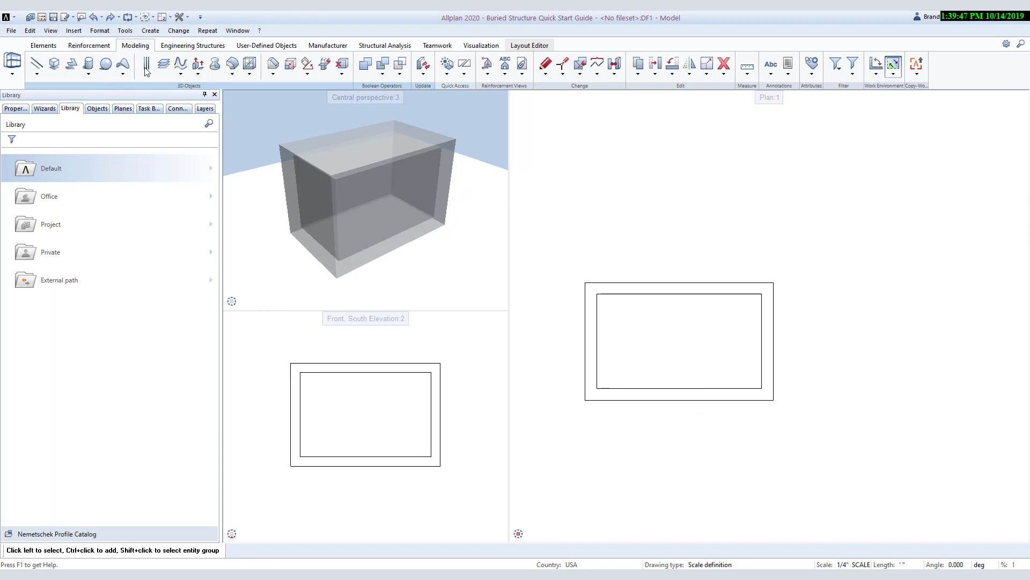
# - Cut a circular opening of 6" radius at the centre of the top slab, extruding it down through the bottom slab
pyautogui.click(200, 71)
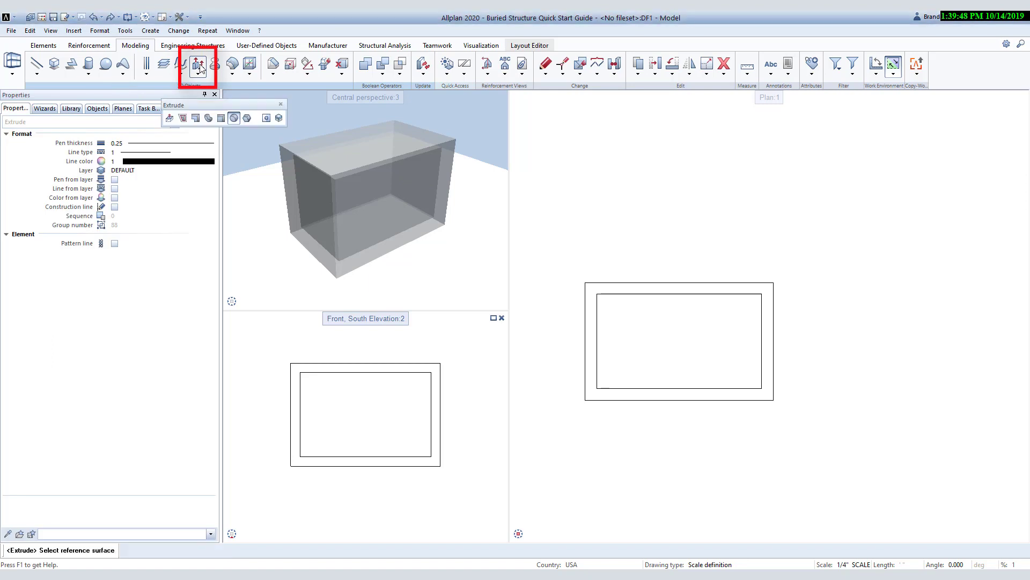
pyautogui.click(235, 118)
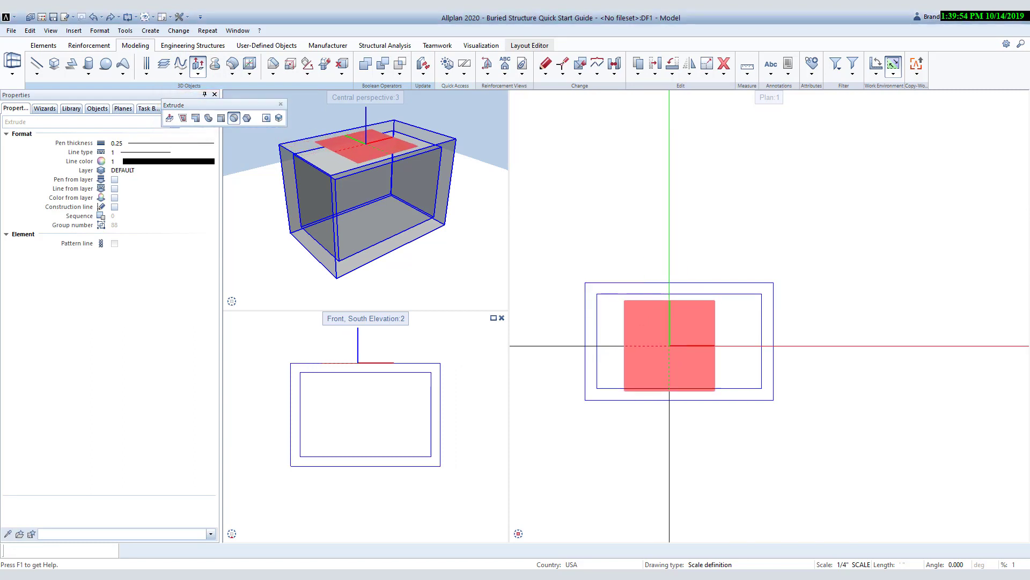
pyautogui.click(670, 345)
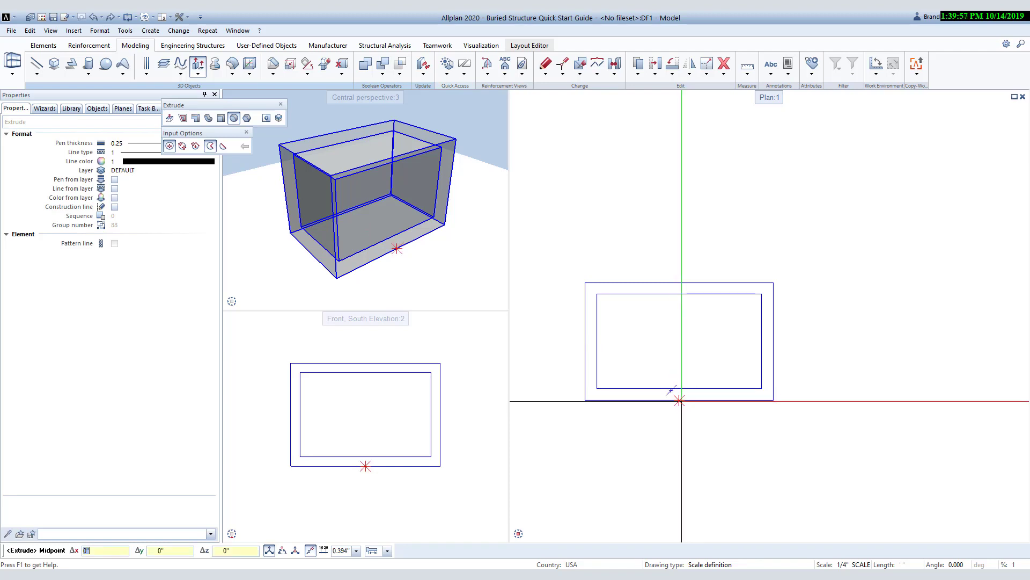
pyautogui.click(669, 389)
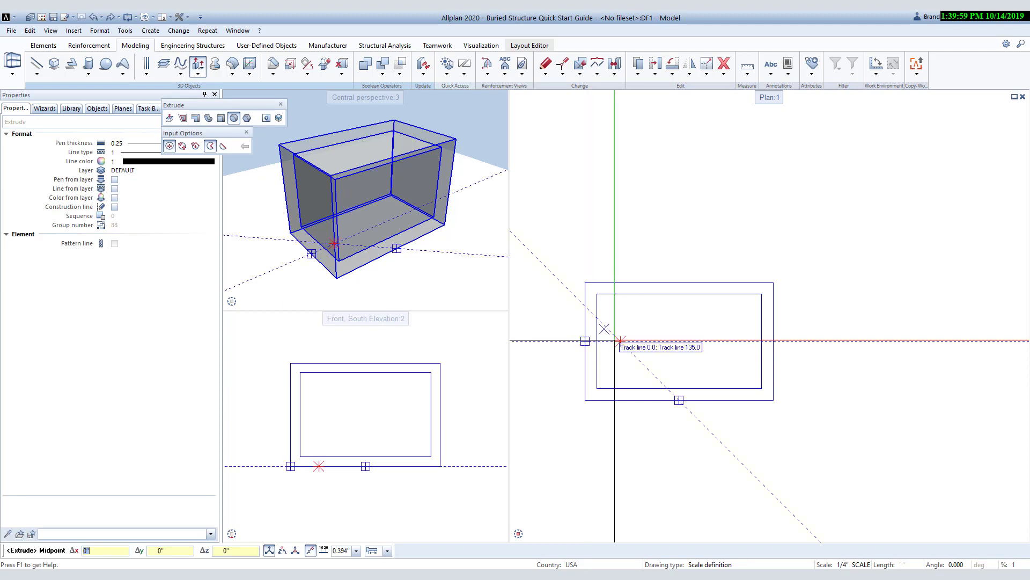
pyautogui.click(679, 342)
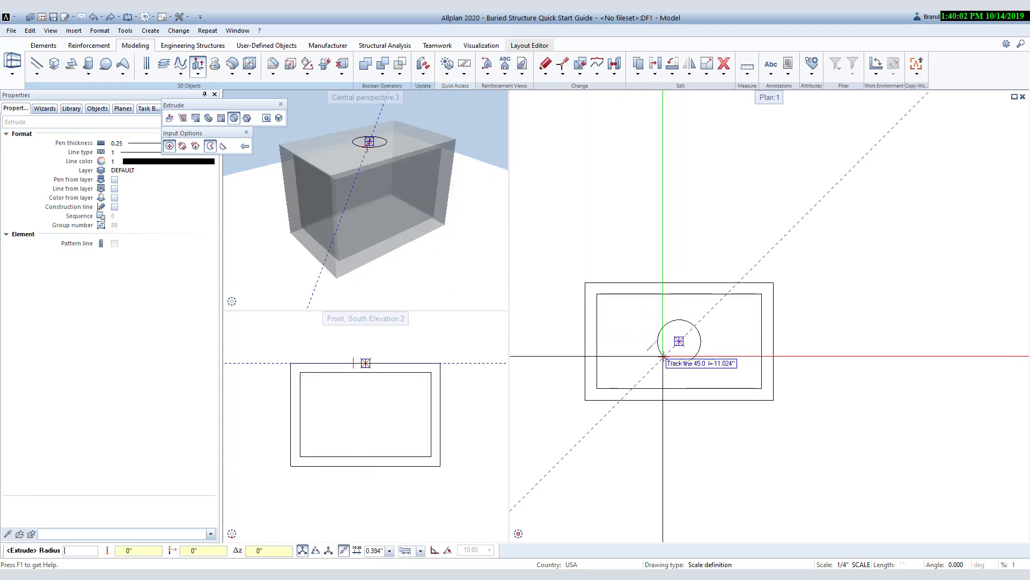
pyautogui.write('6"')
pyautogui.press('Return')
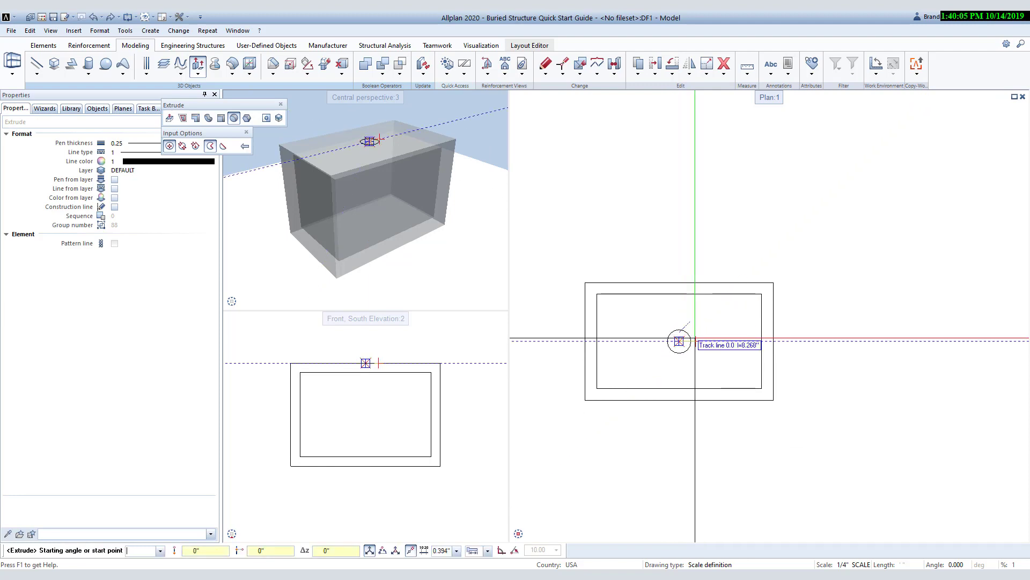
pyautogui.click(694, 338)
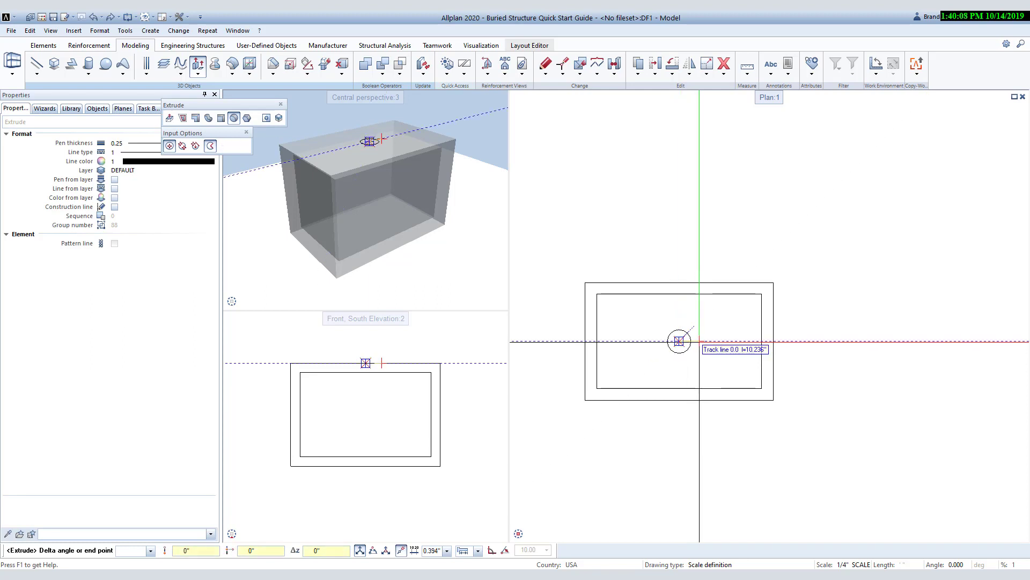
pyautogui.click(700, 342)
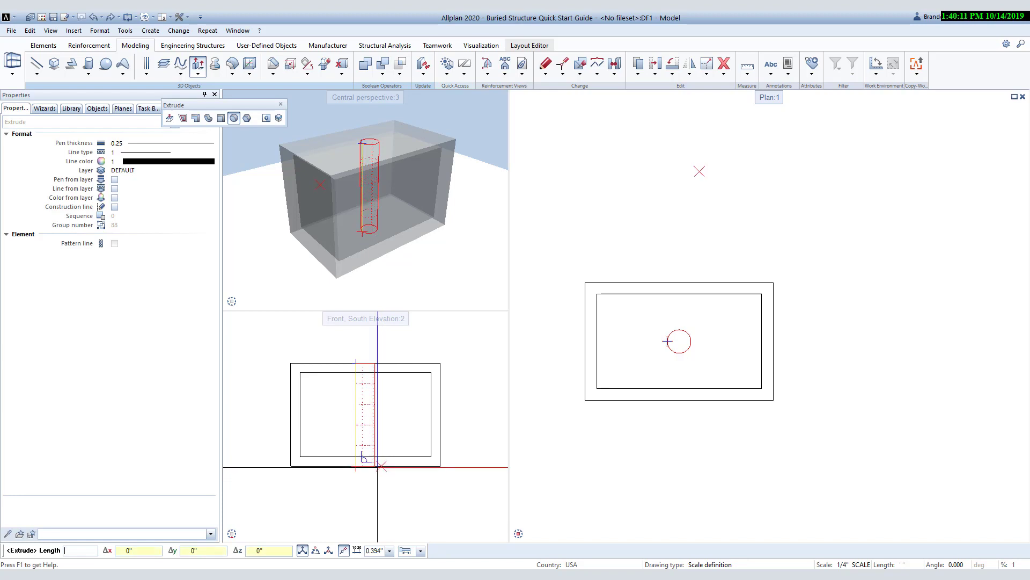
pyautogui.click(377, 466)
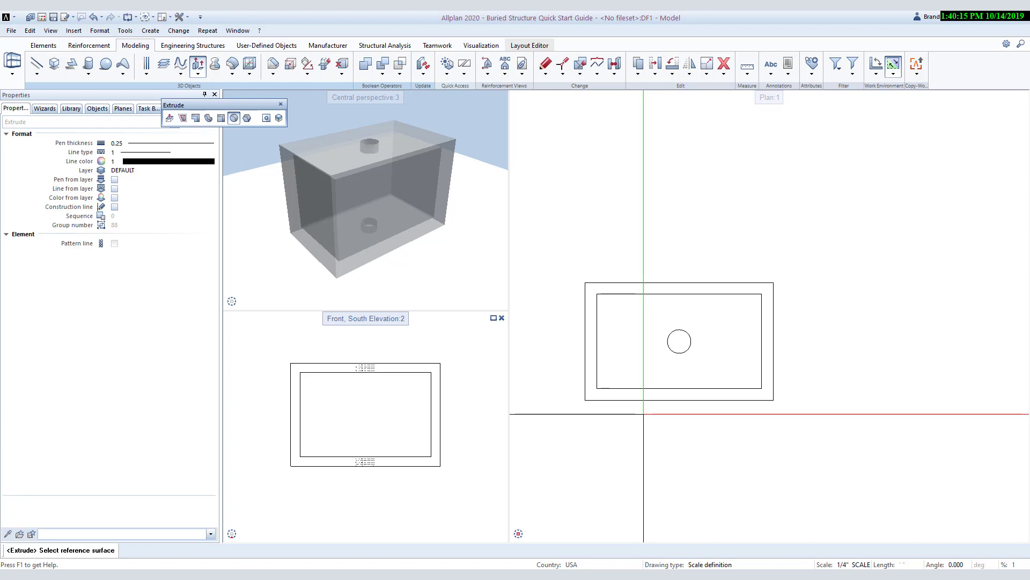
pyautogui.press('Escape')
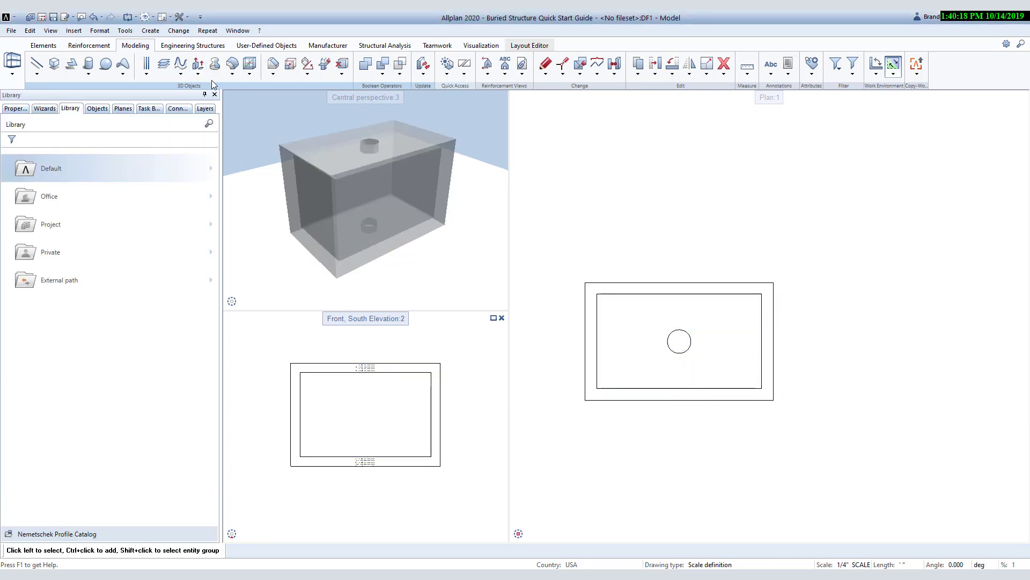
# - Cut a rectangular opening centred on the front wall, with its corner offset 1' horizontally and 6" vertically, through both long walls
pyautogui.click(199, 66)
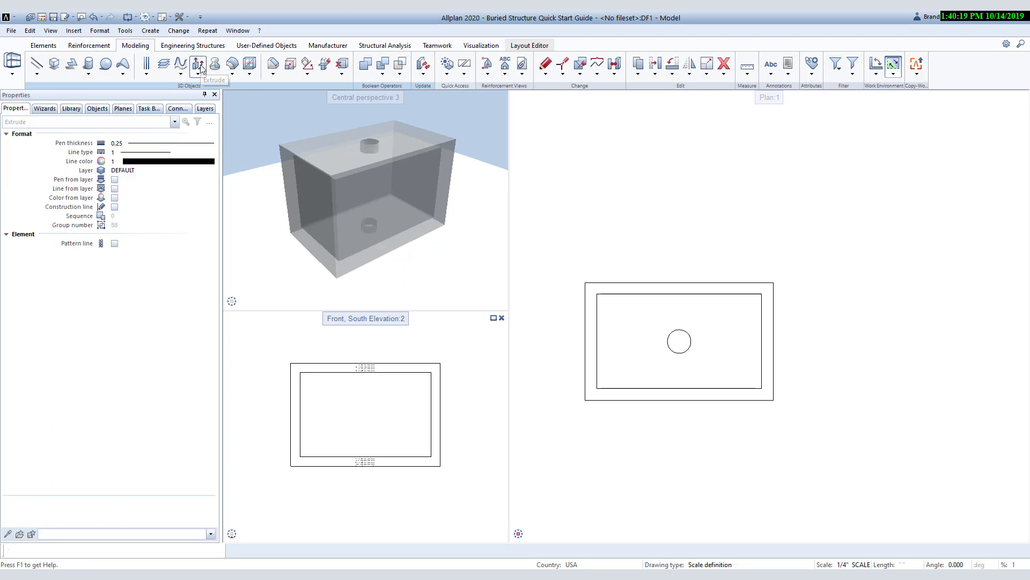
pyautogui.click(222, 118)
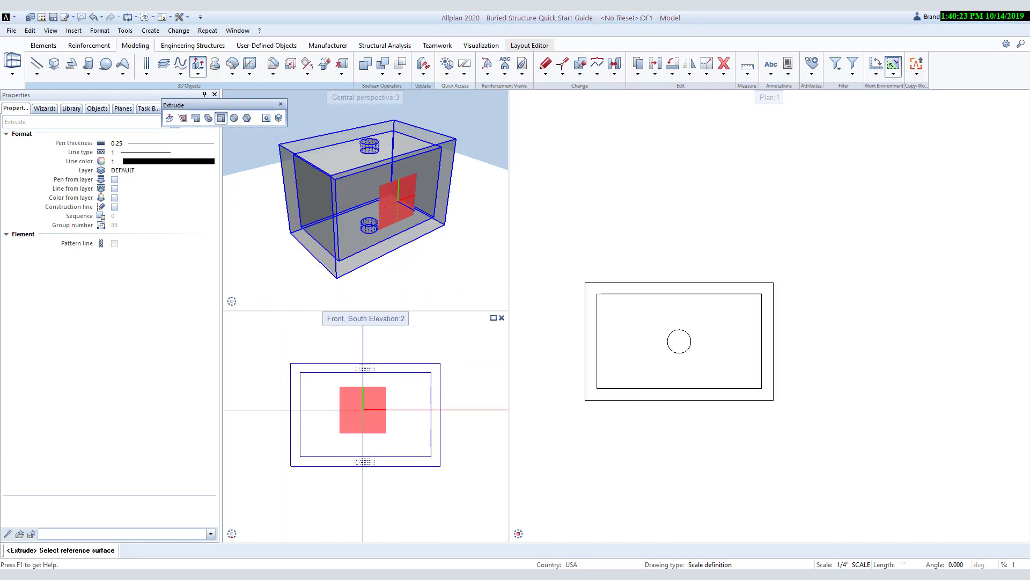
pyautogui.click(366, 412)
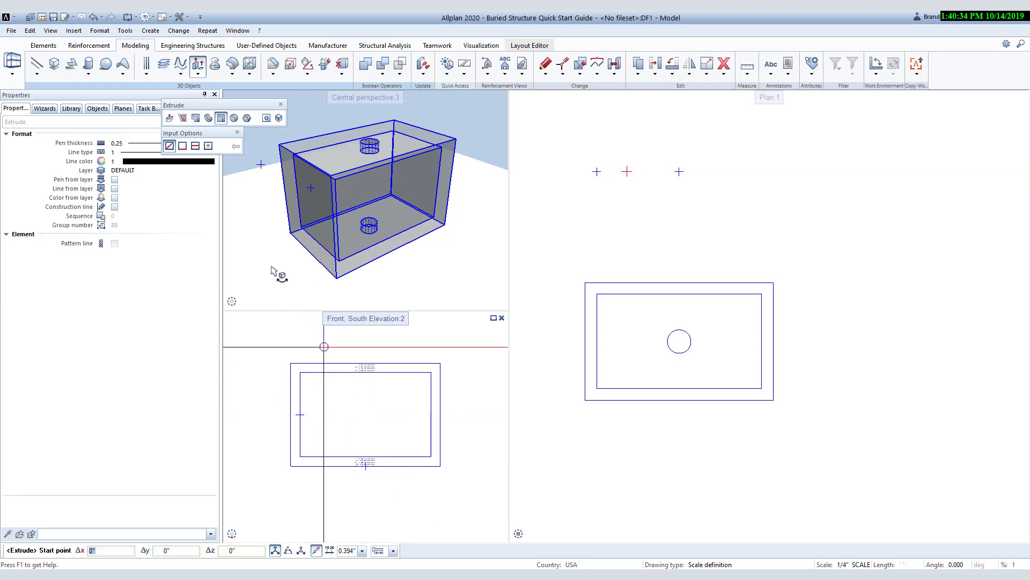
pyautogui.click(209, 146)
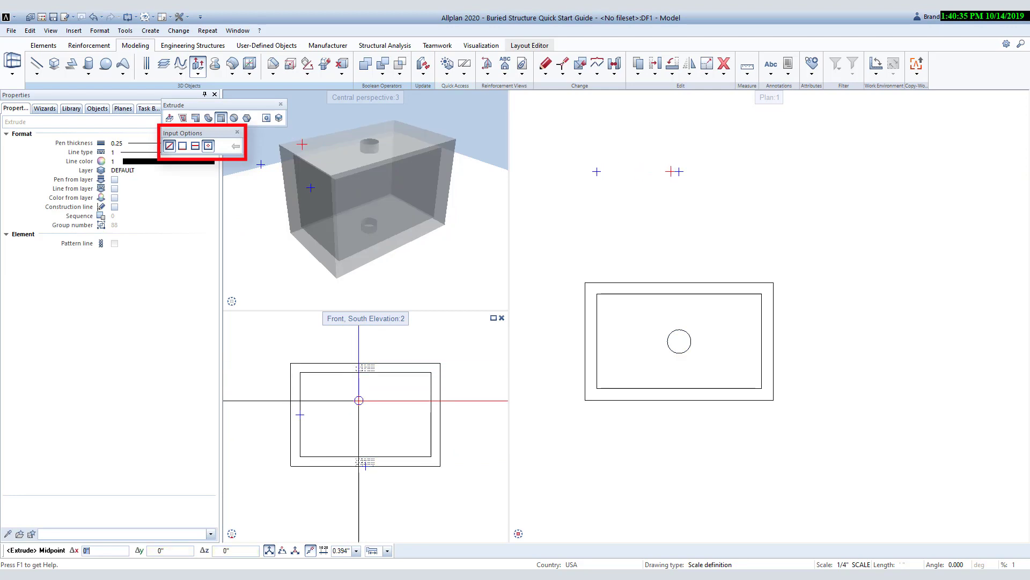
pyautogui.click(366, 415)
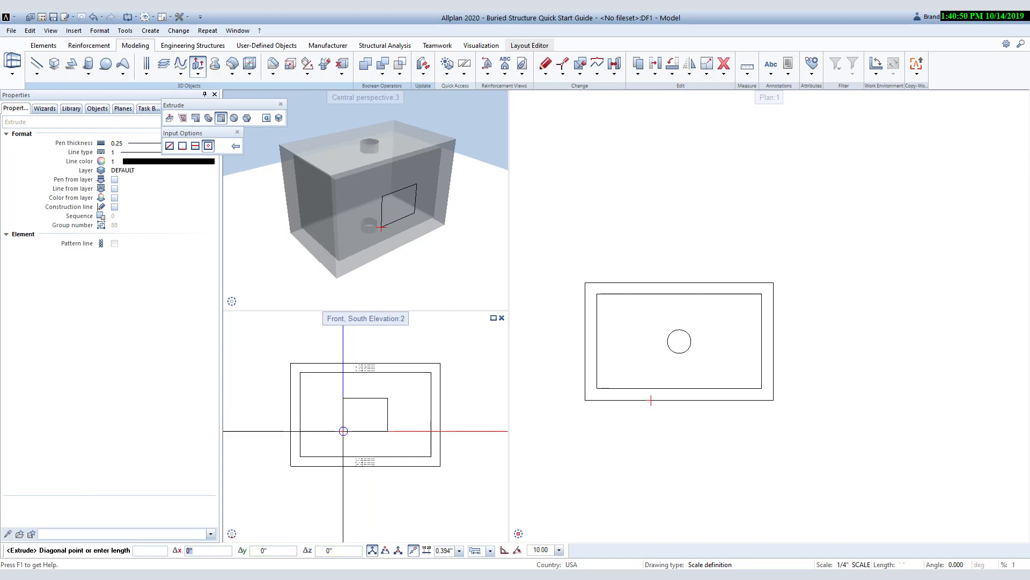
pyautogui.write('1')
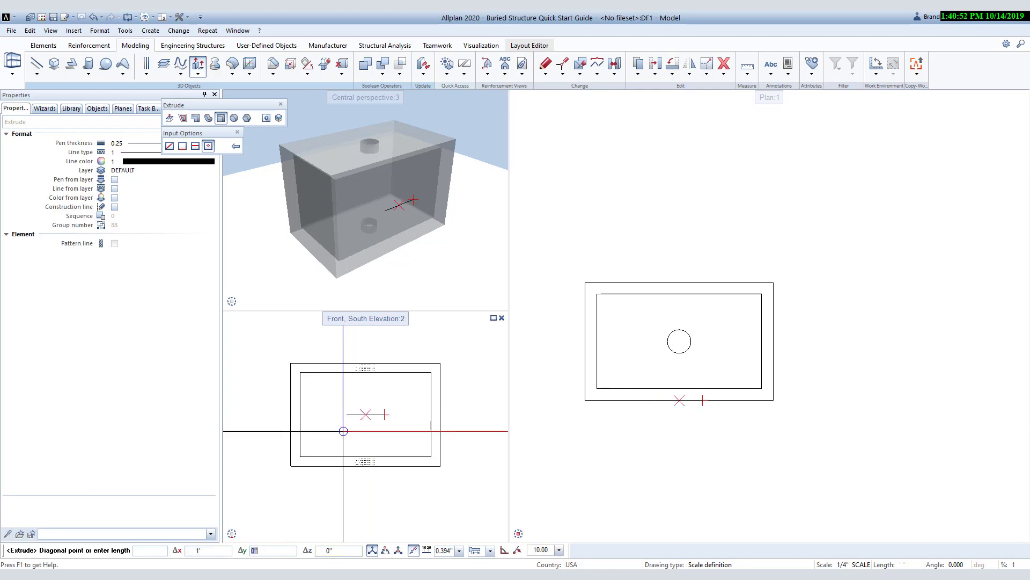
pyautogui.write('6')
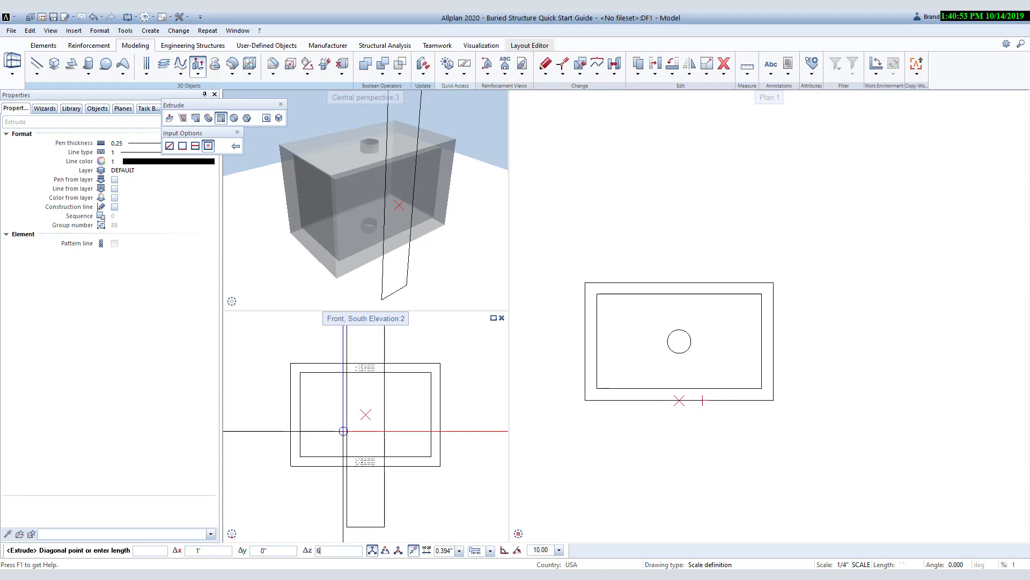
pyautogui.press('Return')
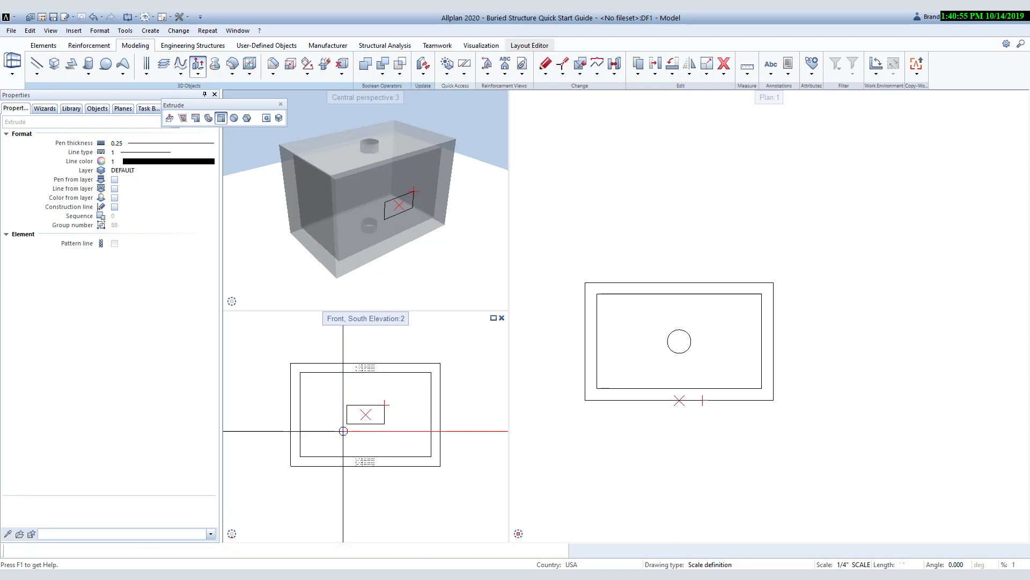
pyautogui.click(384, 414)
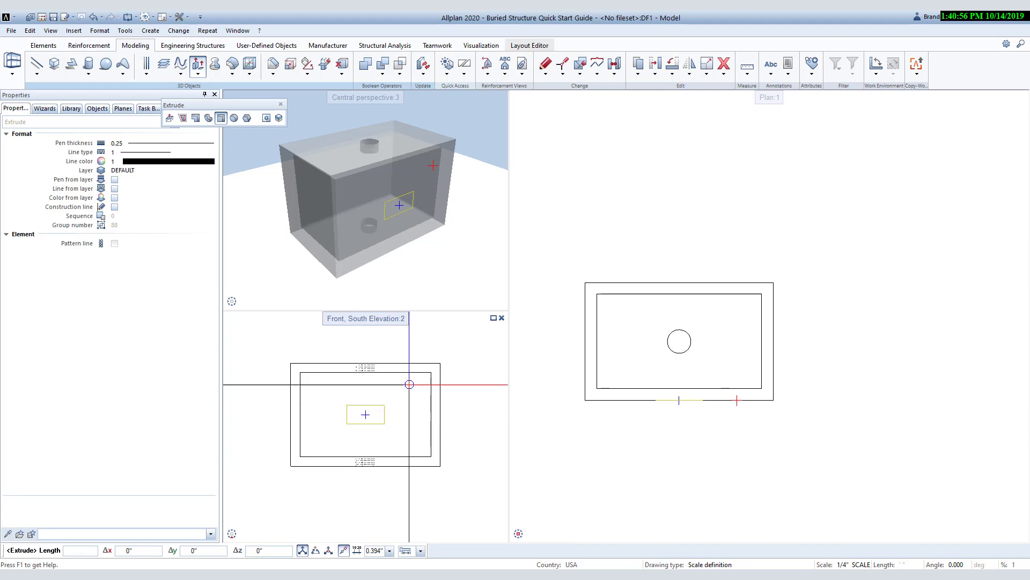
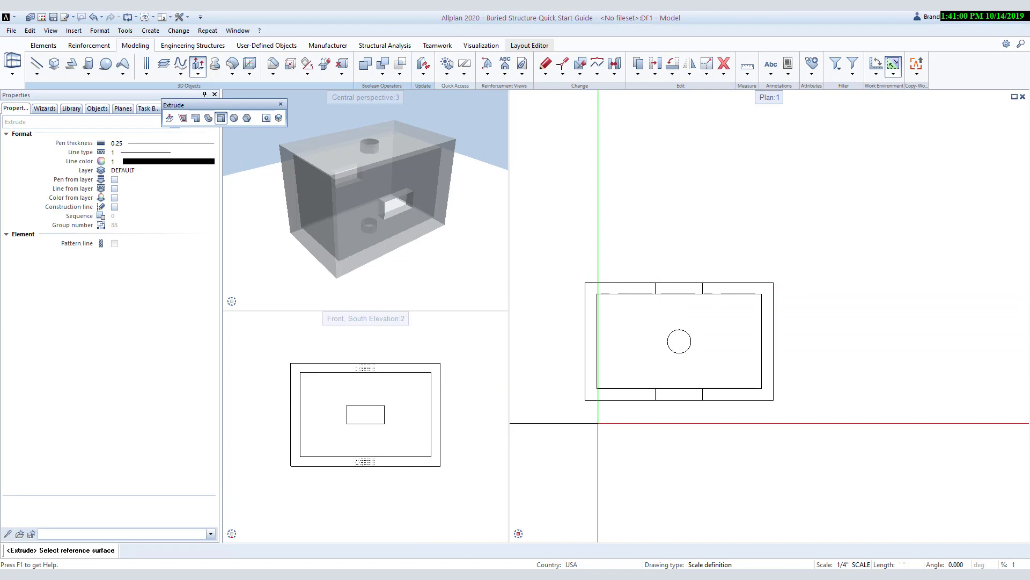
pyautogui.press('Escape')
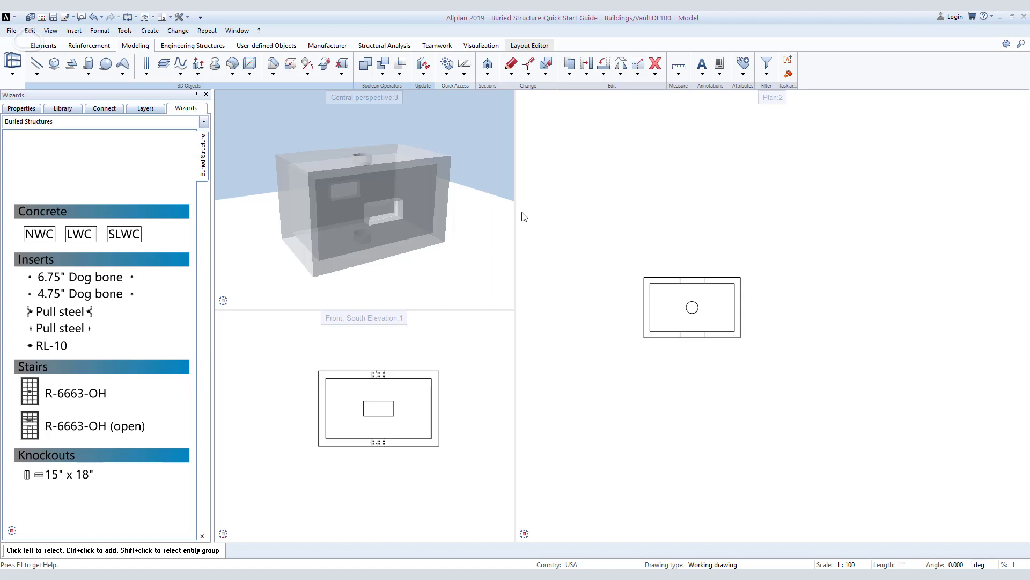
# - Draw a stepped 3D line across the wall thickness in the front elevation, from the wall's inner face to its outer face
pyautogui.click(37, 66)
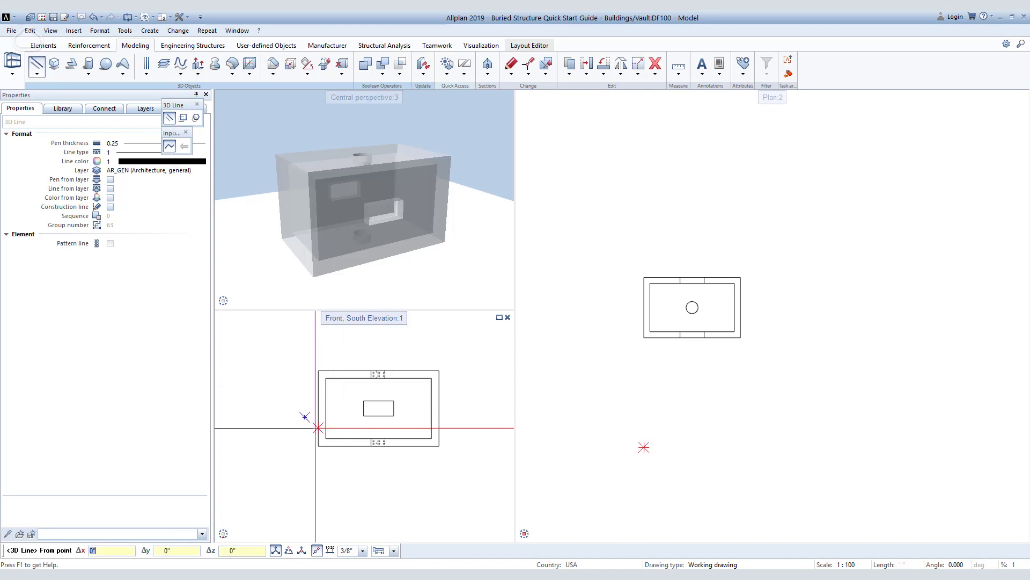
pyautogui.scroll(5, 308, 413)
pyautogui.moveTo(346, 379); pyautogui.dragTo(289, 394, button='middle')
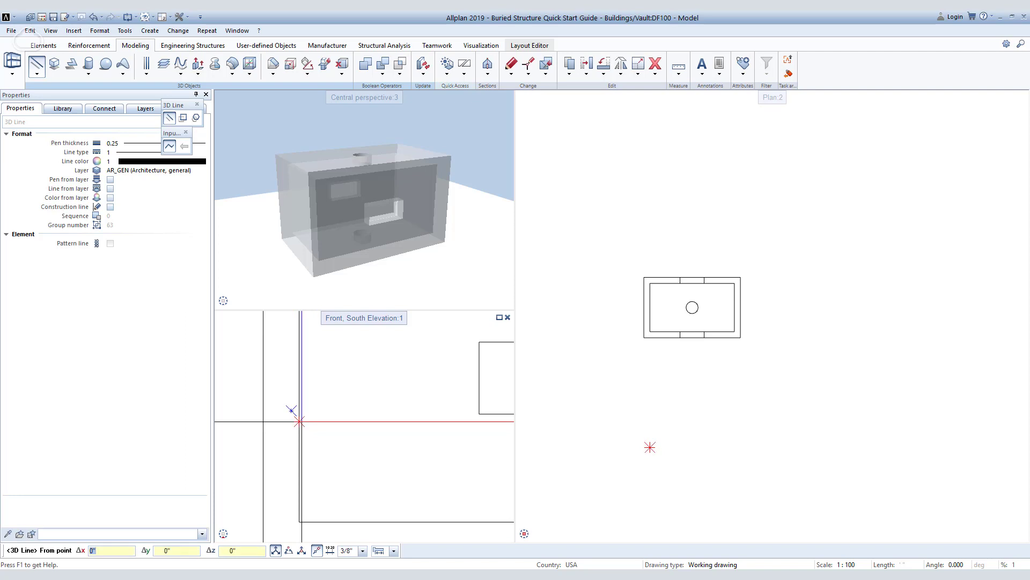
pyautogui.click(291, 410)
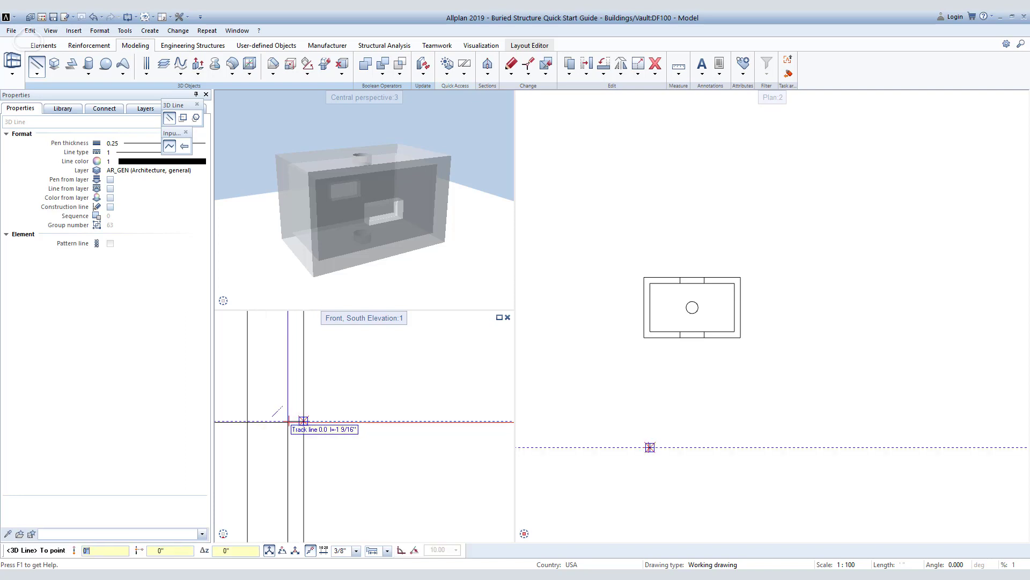
pyautogui.scroll(2, 275, 425)
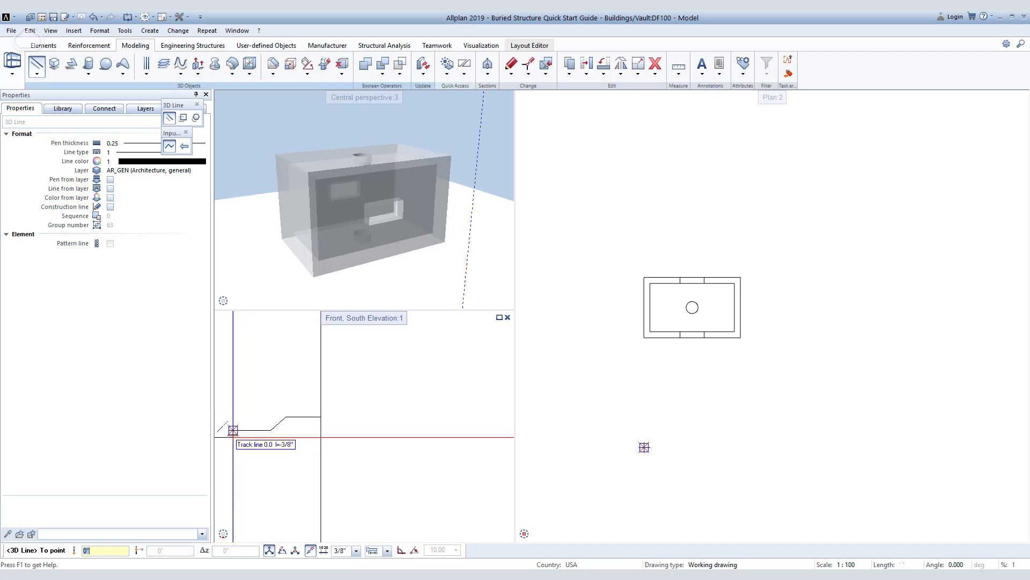
# - Continue the 3D line .5" down the outer face and back along a parallel stepped path, closing the joint profile at the inner face
pyautogui.scroll(2, 233, 430)
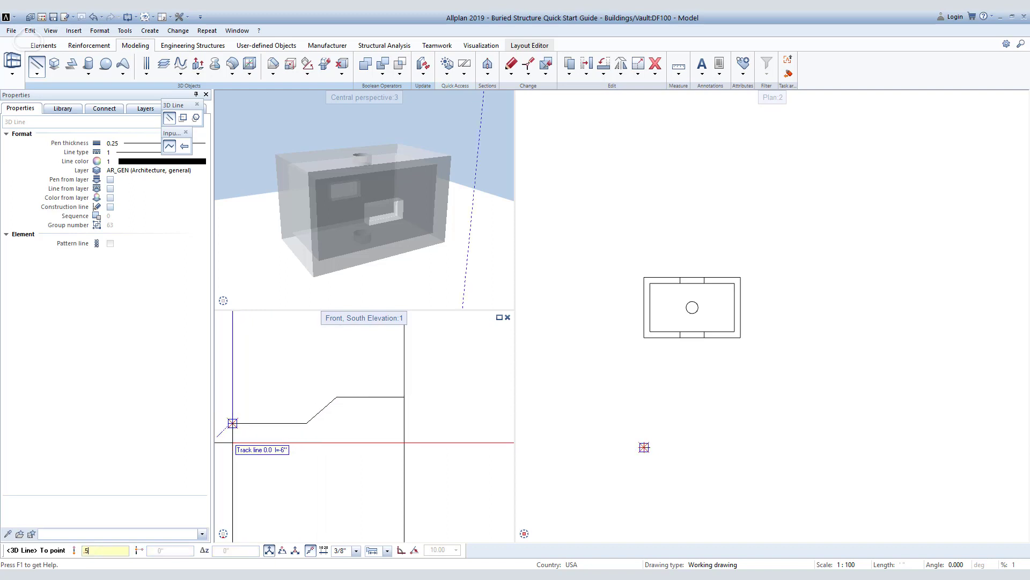
pyautogui.click(233, 437)
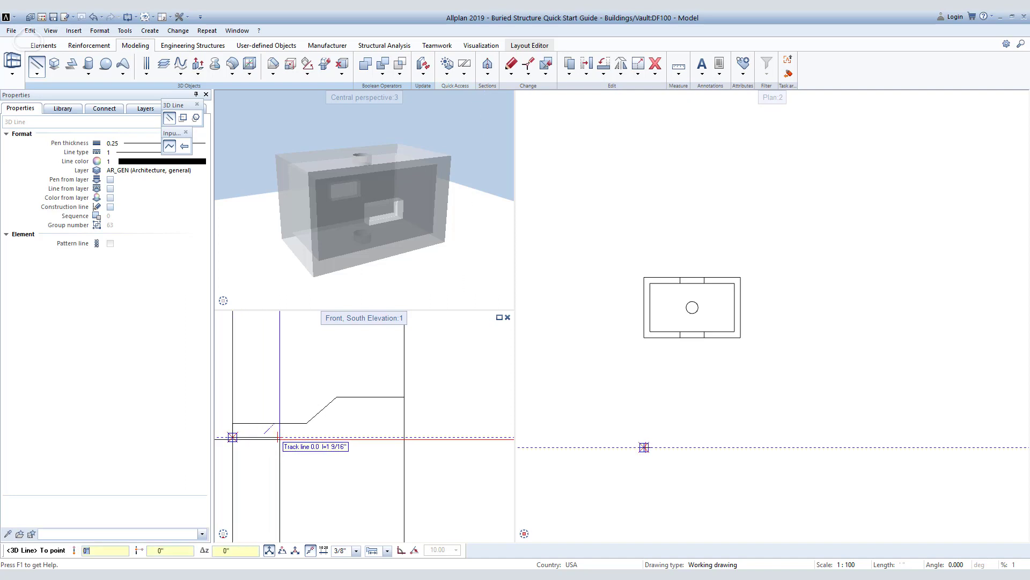
pyautogui.click(311, 437)
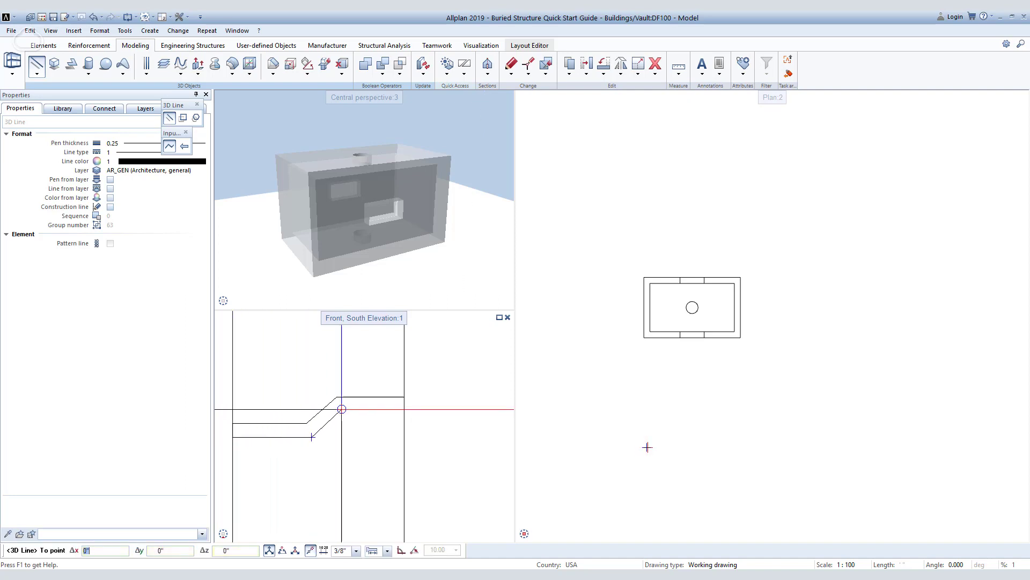
pyautogui.click(341, 409)
pyautogui.click(404, 410)
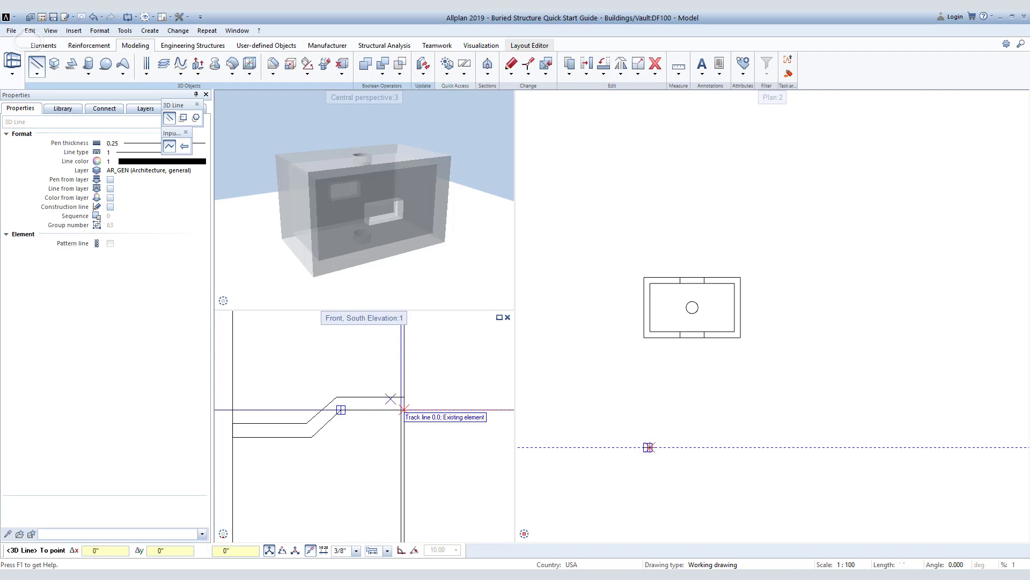
pyautogui.click(391, 386)
pyautogui.press('Escape')
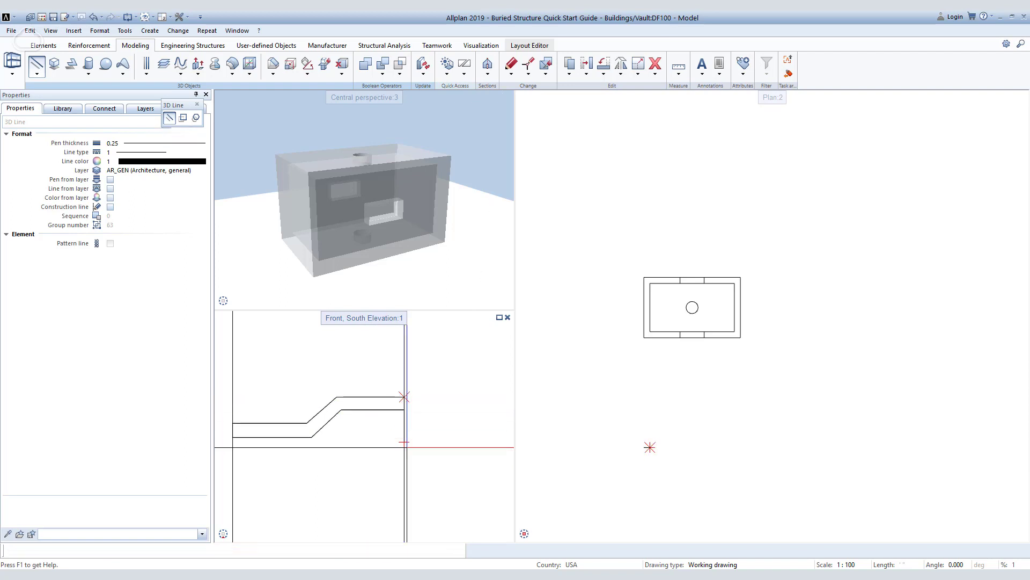
# - Draw a 3D rectangle around the vault's outer outline in plan, between two diagonally opposite outer corners
pyautogui.press('Escape')
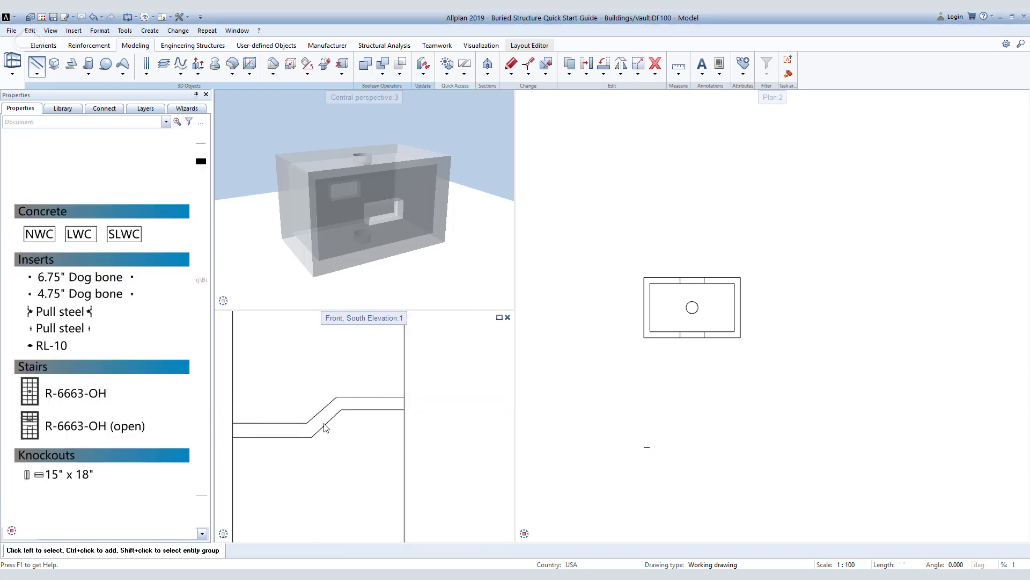
pyautogui.click(325, 427)
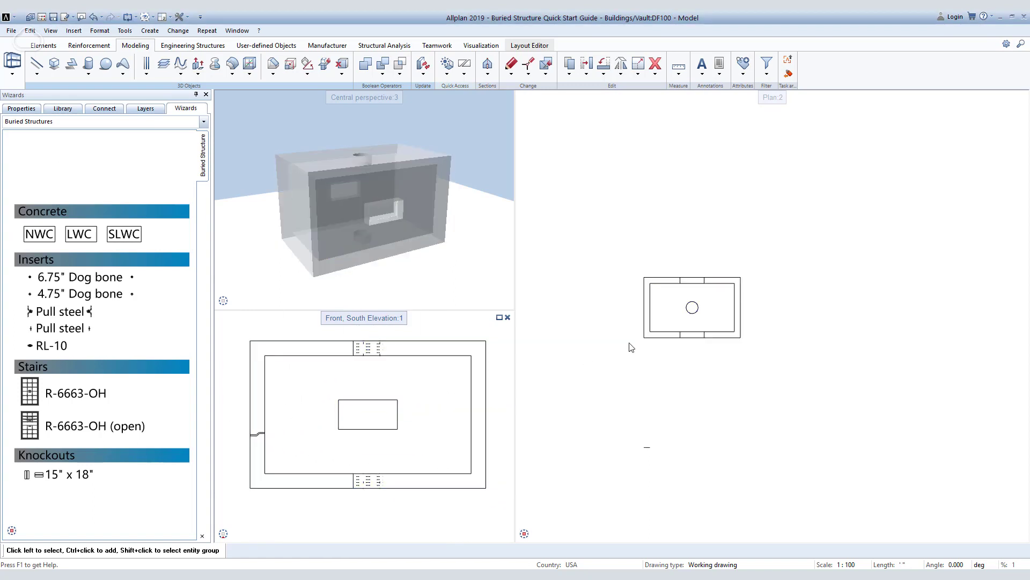
pyautogui.click(38, 69)
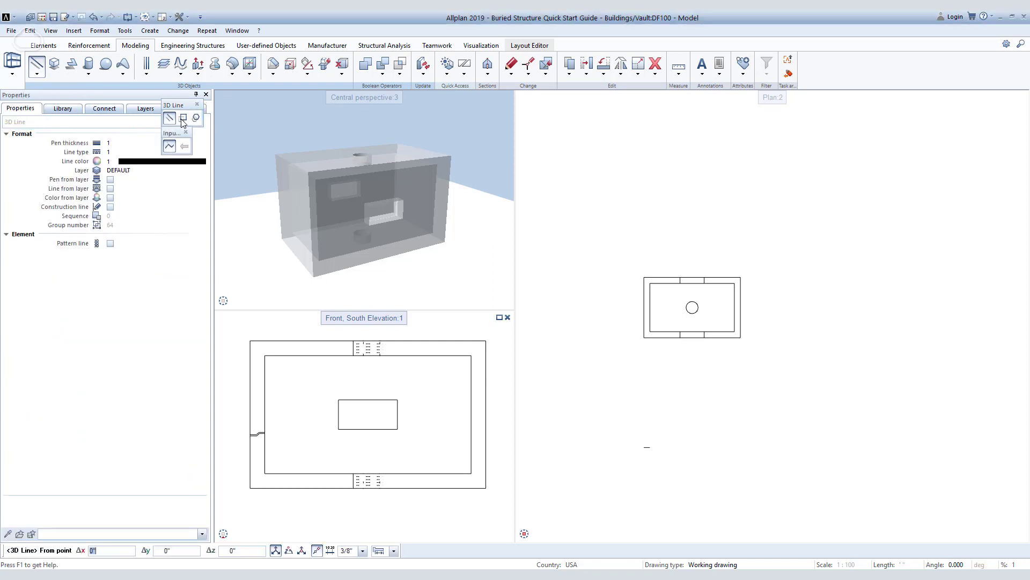
pyautogui.click(183, 117)
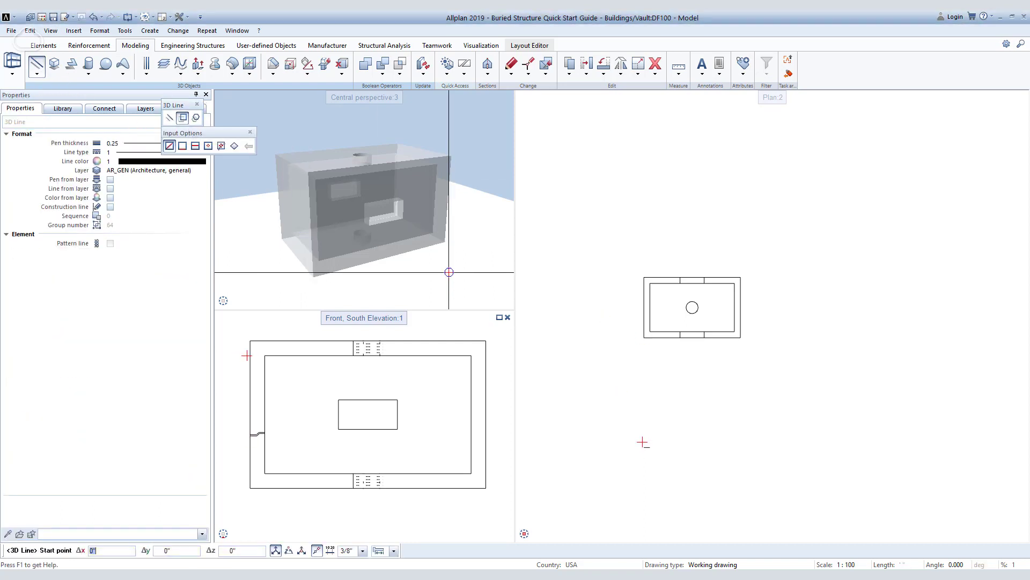
pyautogui.scroll(3, 664, 337)
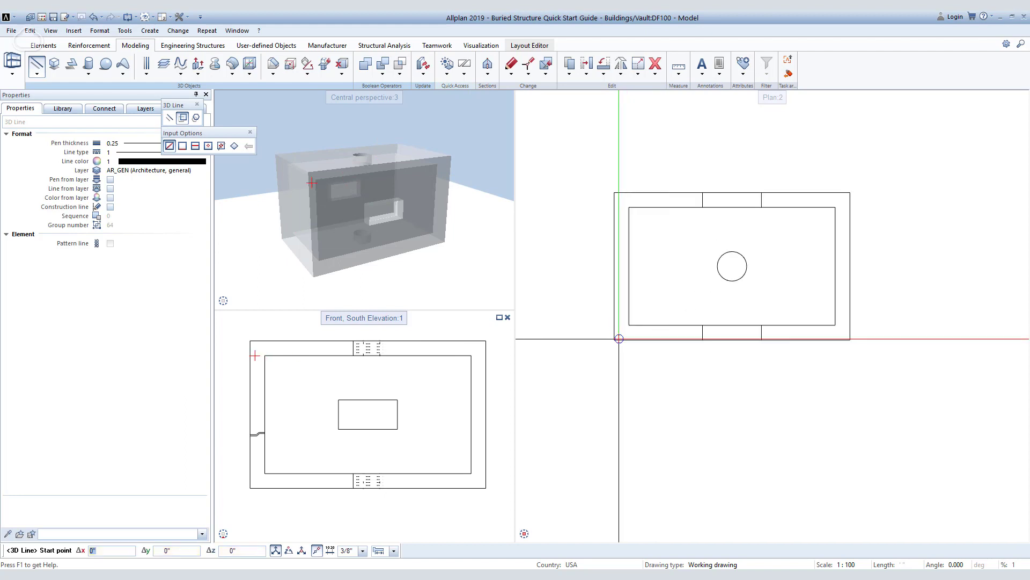
pyautogui.click(609, 329)
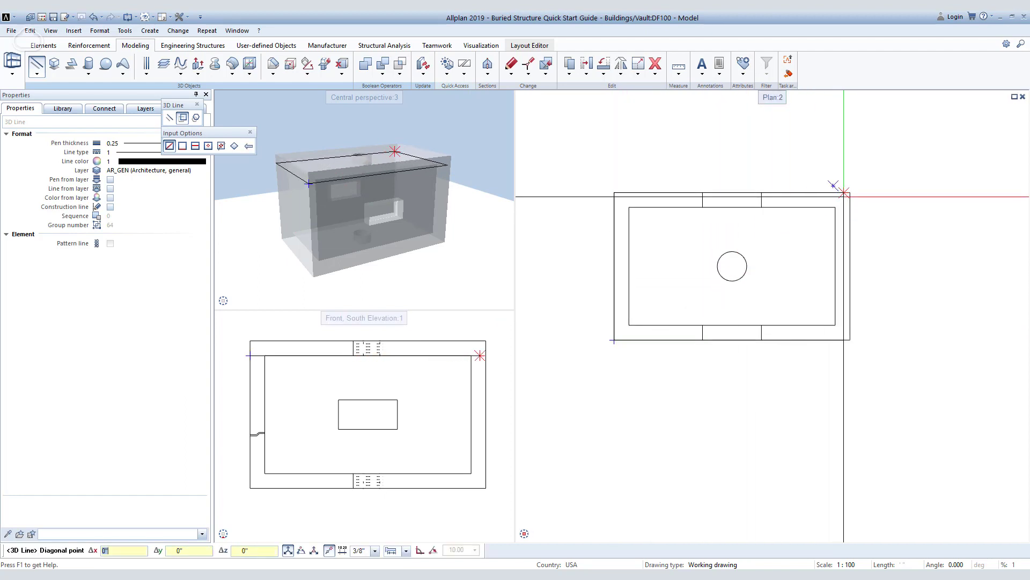
pyautogui.click(850, 193)
pyautogui.press('Escape')
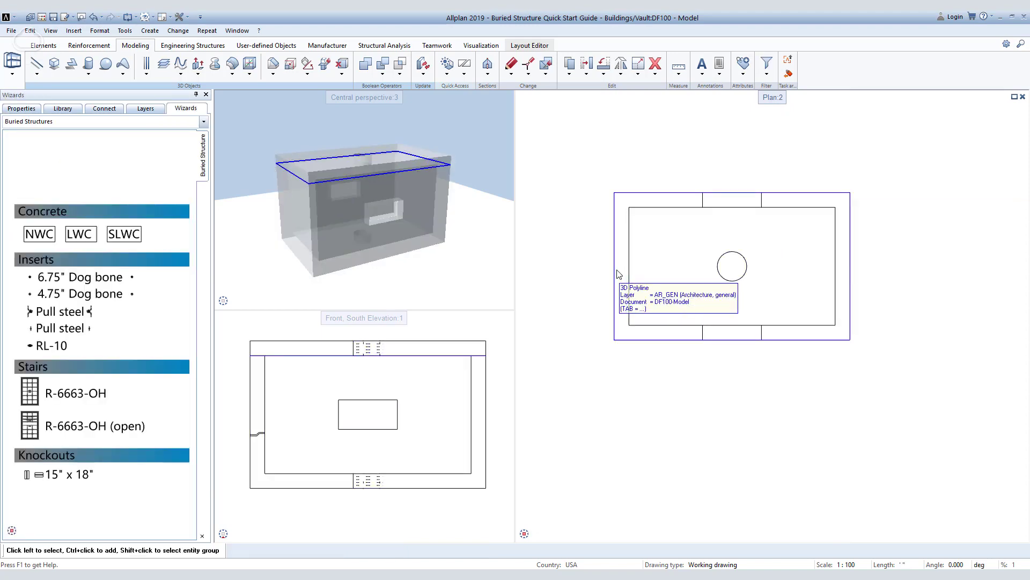
# - Move the 3D rectangle straight down in the front elevation to the lower edge of the rectangular wall opening
pyautogui.click(617, 276)
pyautogui.click(293, 373)
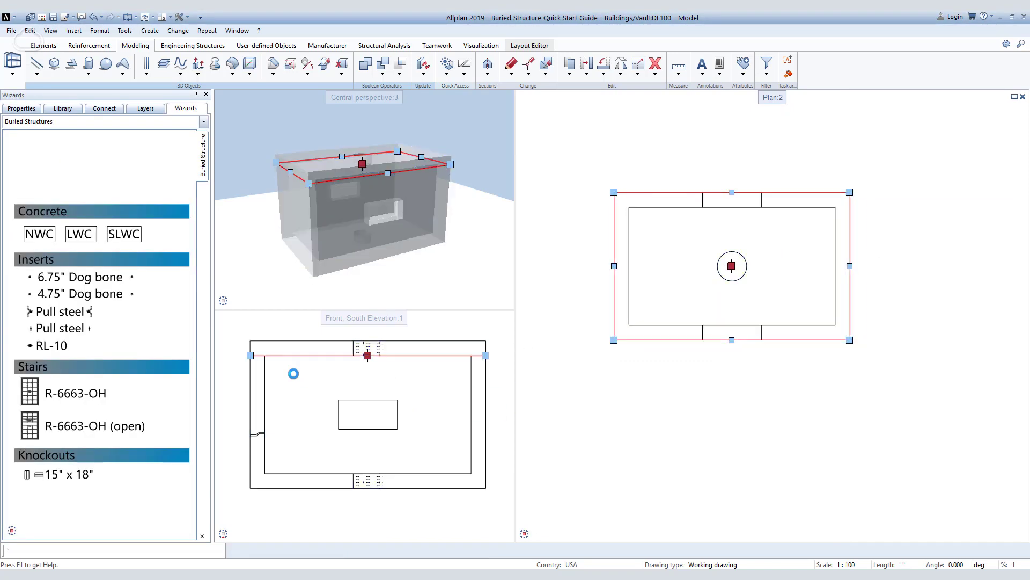
pyautogui.press('m')
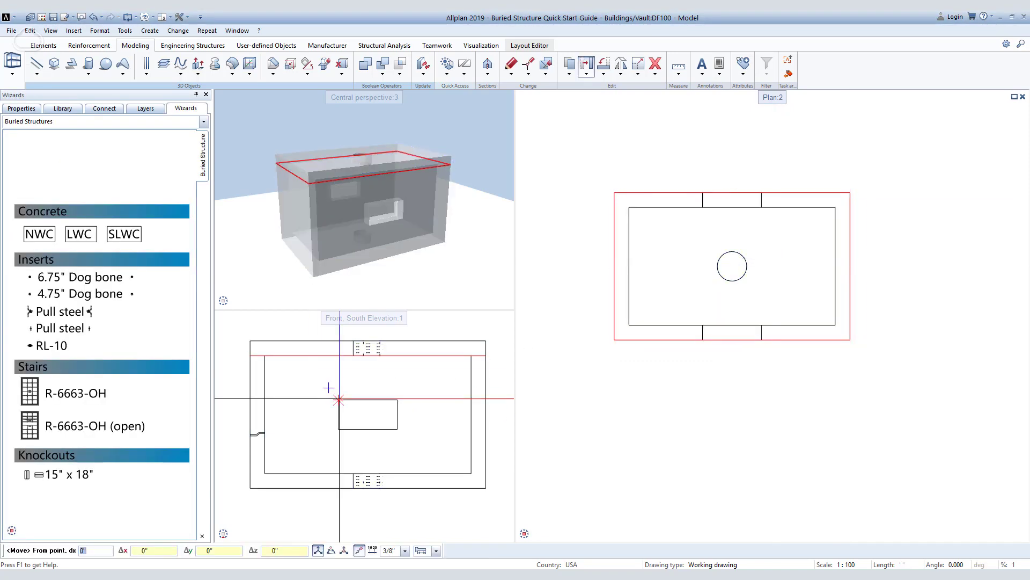
pyautogui.click(338, 355)
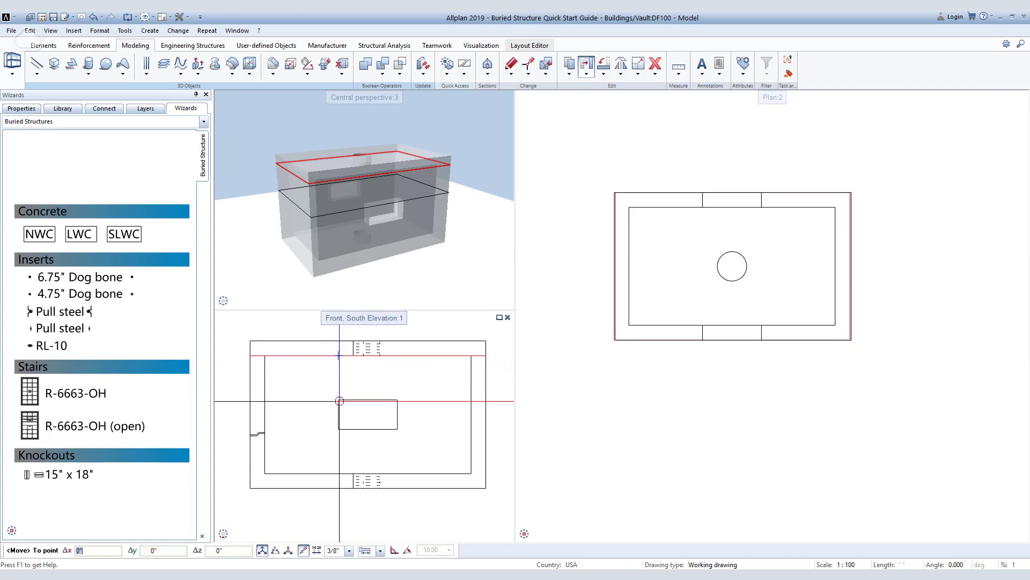
pyautogui.click(339, 429)
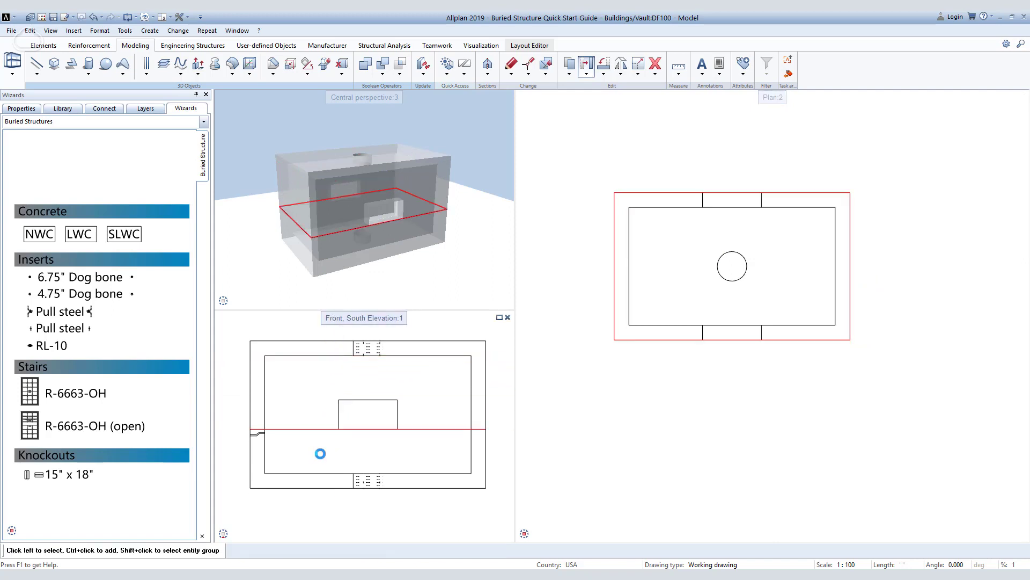
pyautogui.click(242, 448)
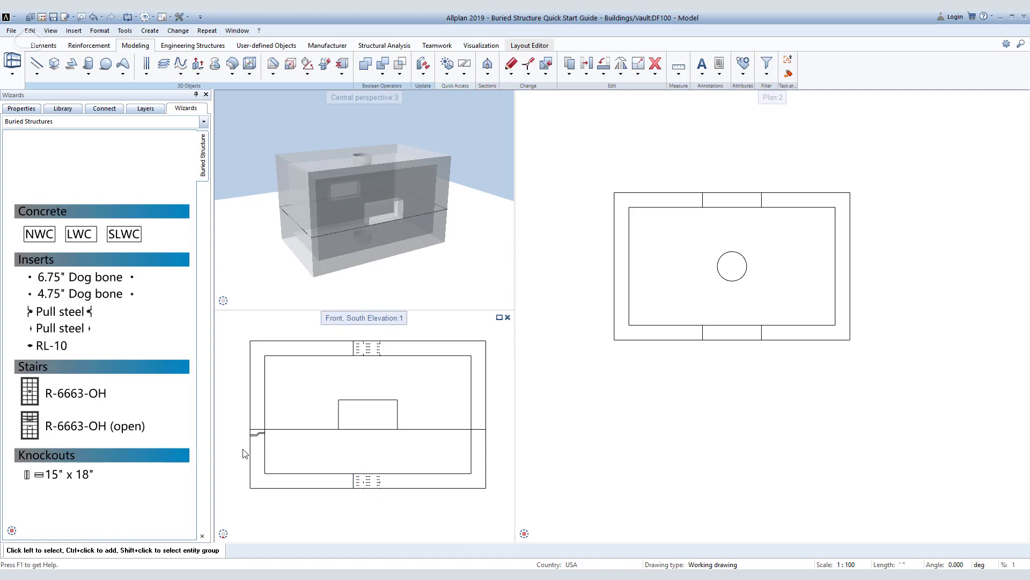
# - Move the stepped joint profile up along the wall's inner face until its upper corner meets the 3D rectangle's line
pyautogui.scroll(5, 326, 423)
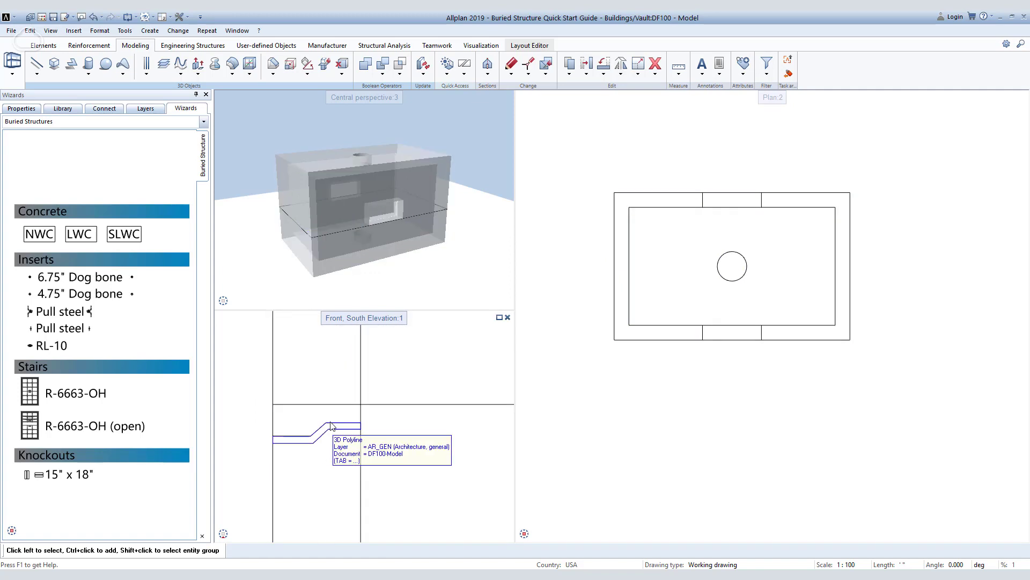
pyautogui.click(326, 424)
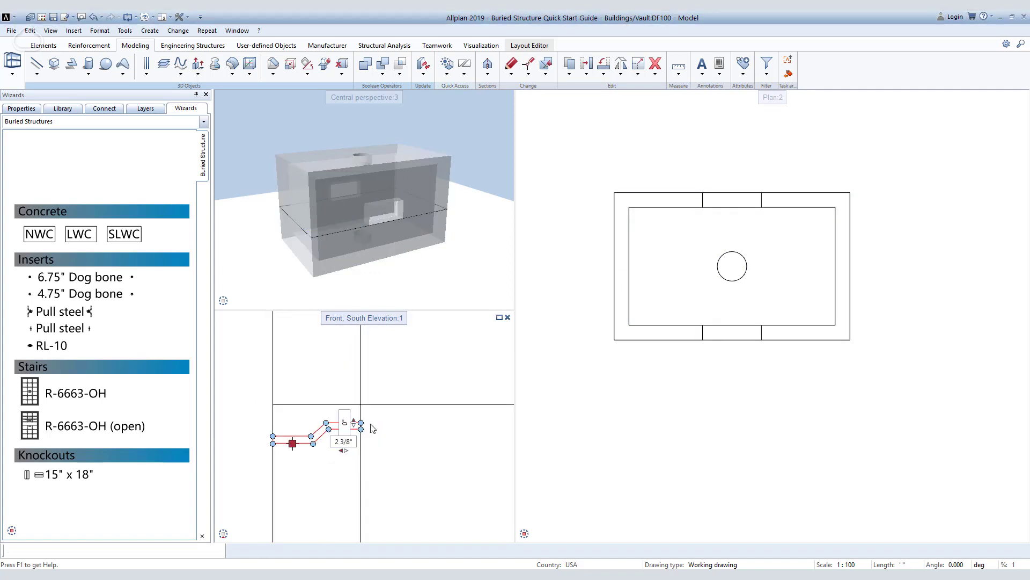
pyautogui.click(364, 426)
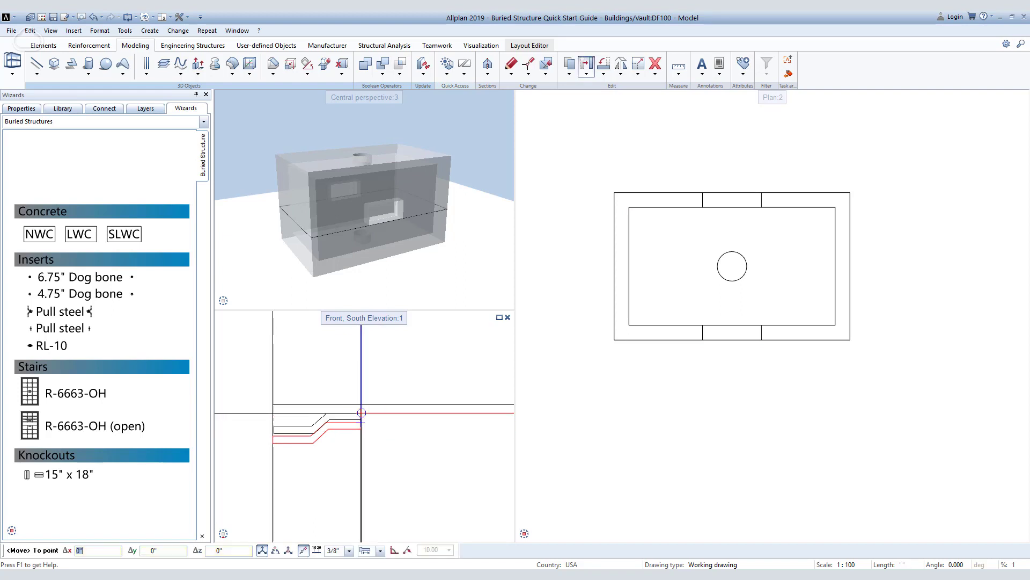
pyautogui.click(361, 404)
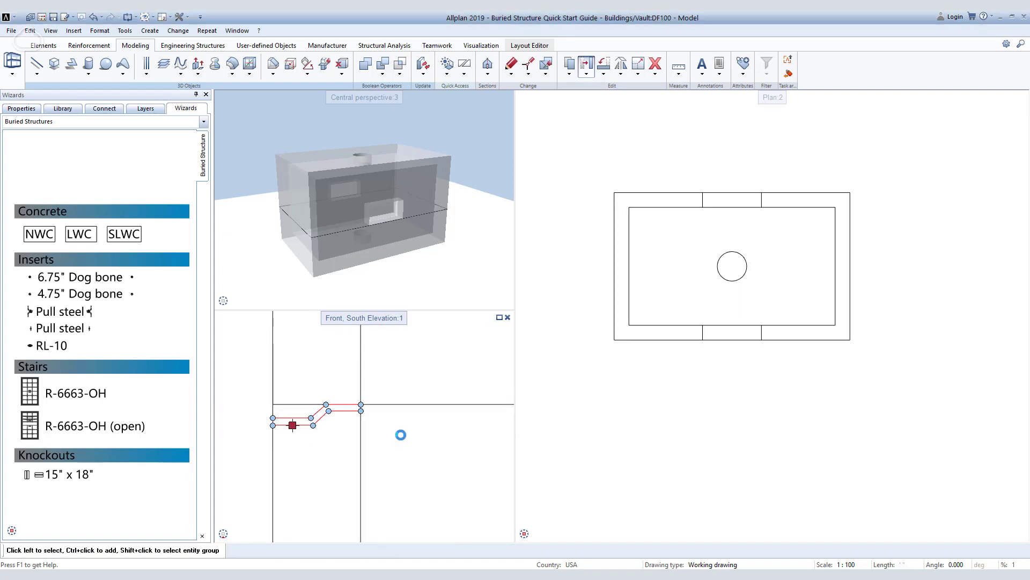
pyautogui.press('Escape')
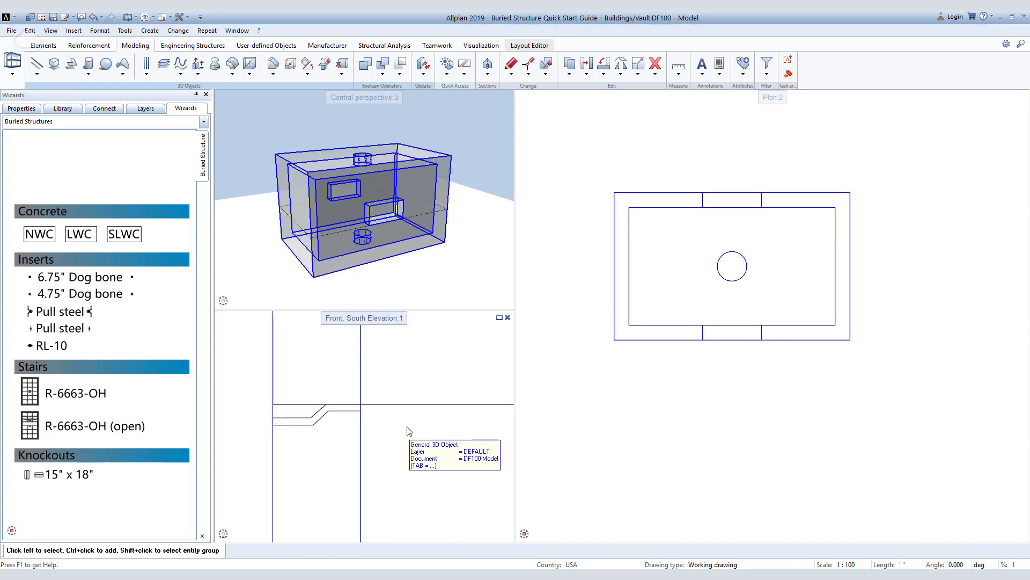
# - Move the stepped joint profile in plan from outside the vault into the short wall on the west side
pyautogui.moveTo(395, 277)
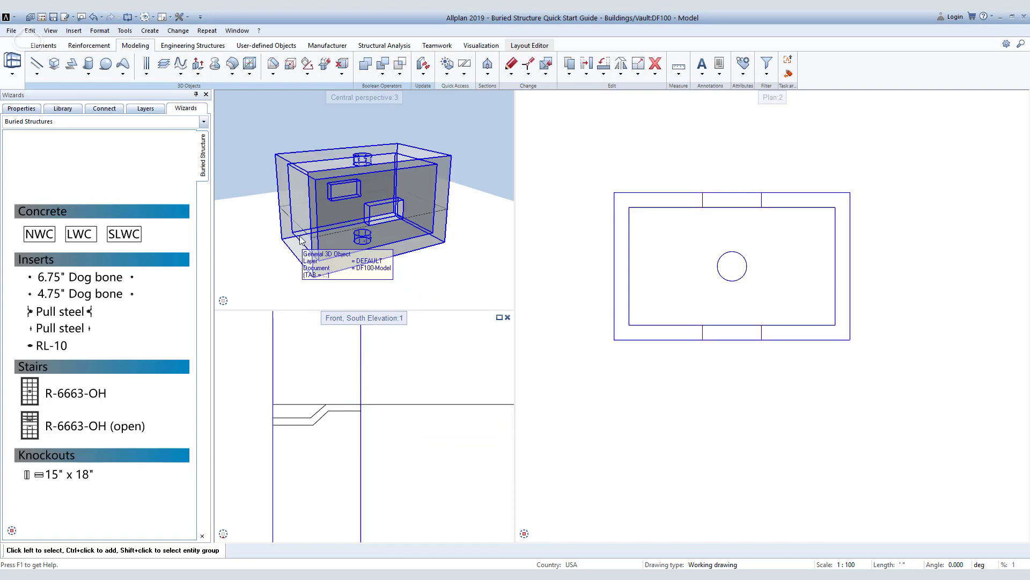
pyautogui.scroll(2, 292, 240)
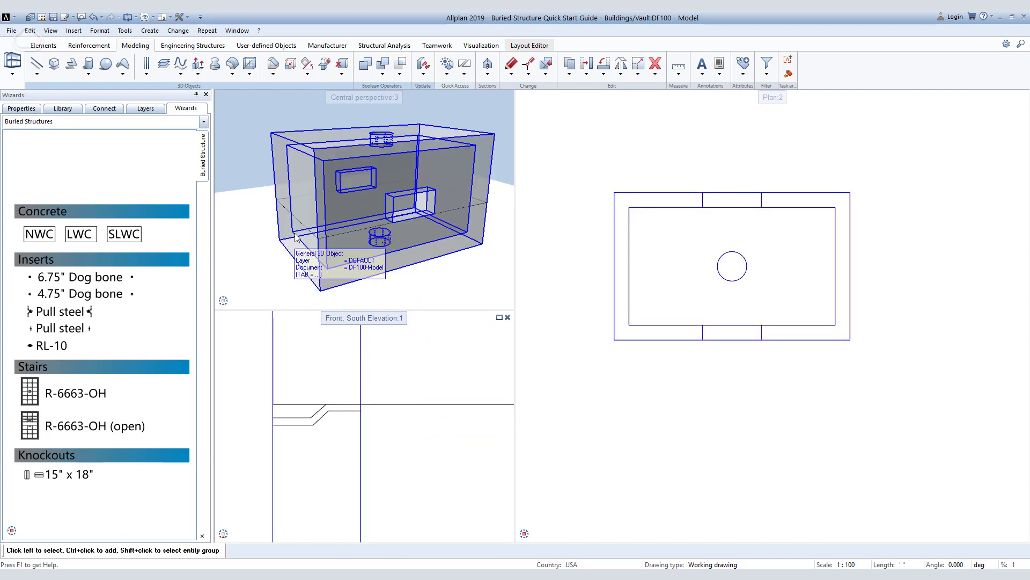
pyautogui.keyDown('shift'); pyautogui.moveTo(296, 237); pyautogui.dragTo(260, 207, button='middle'); pyautogui.keyUp('shift')
pyautogui.scroll(-4, 616, 395)
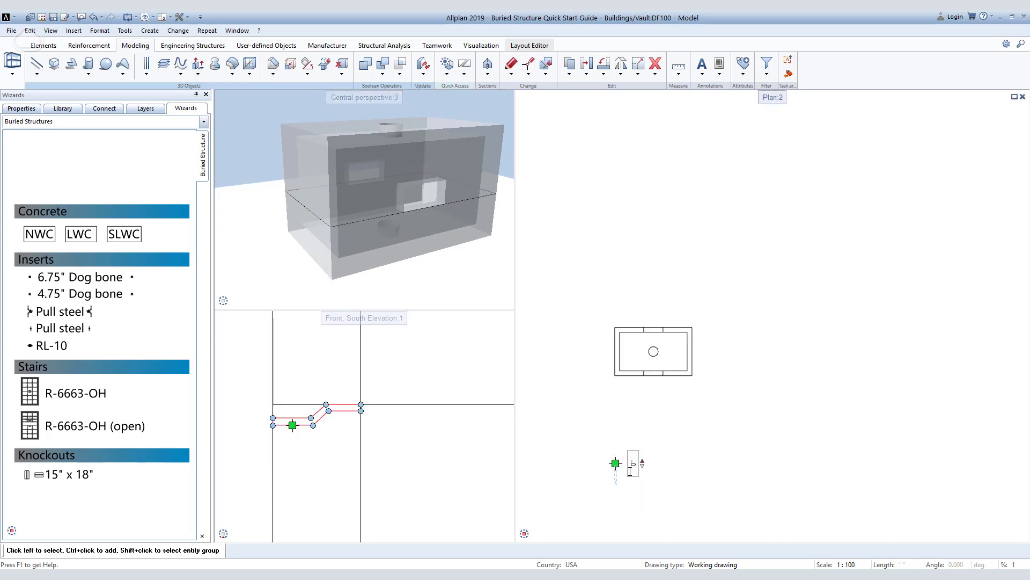
pyautogui.scroll(3, 617, 469)
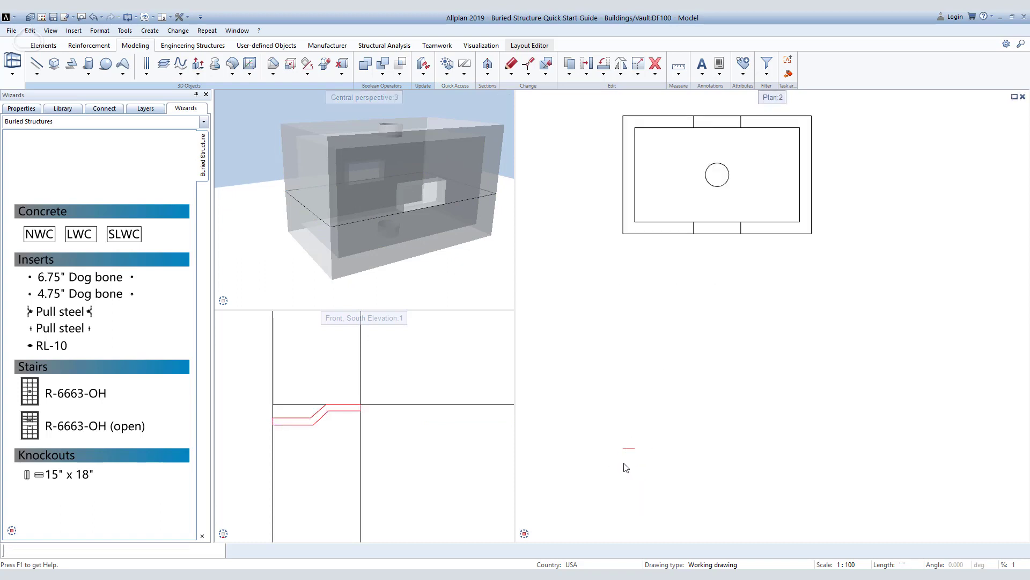
pyautogui.moveTo(629, 448); pyautogui.dragTo(643, 277)
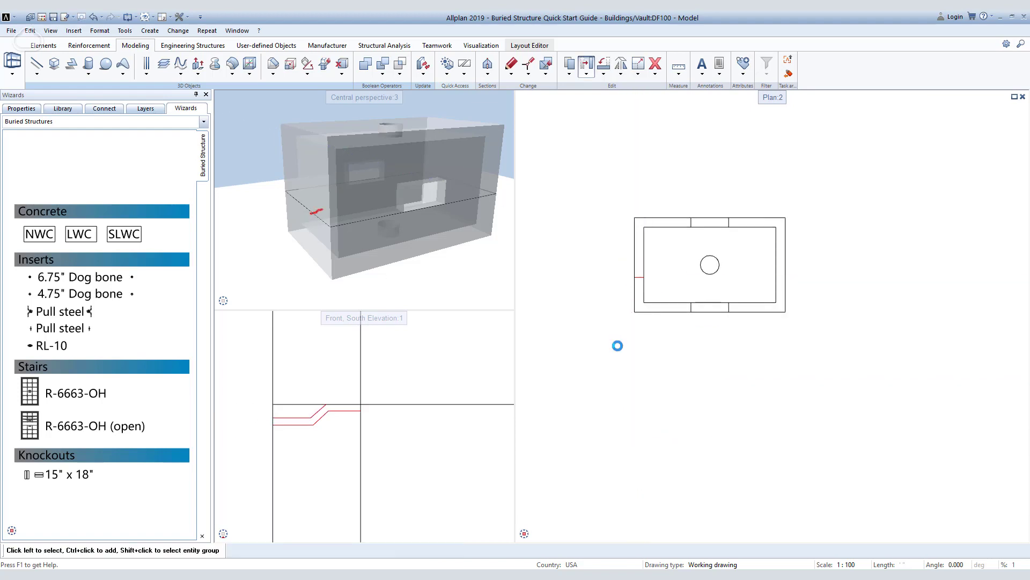
pyautogui.click(318, 274)
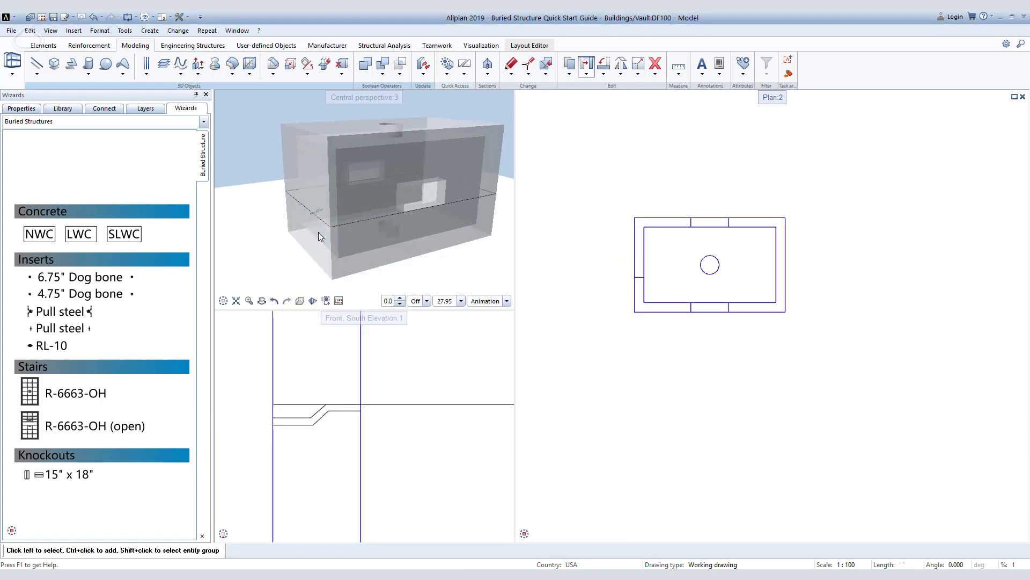
# - Extrude the stepped joint profile along the 3D rectangle as a closed volume around all four walls
pyautogui.click(198, 73)
pyautogui.click(213, 94)
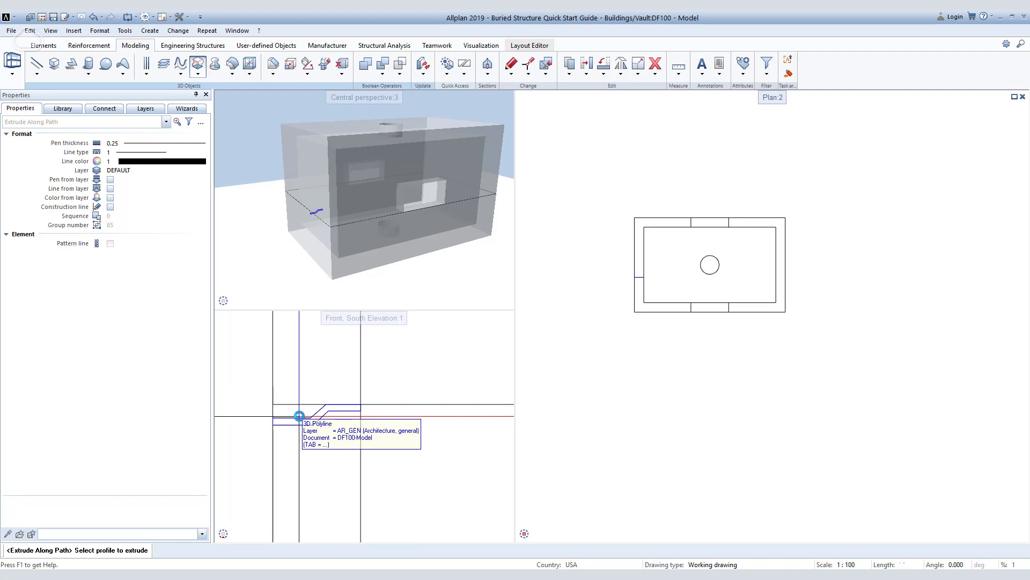
pyautogui.click(298, 416)
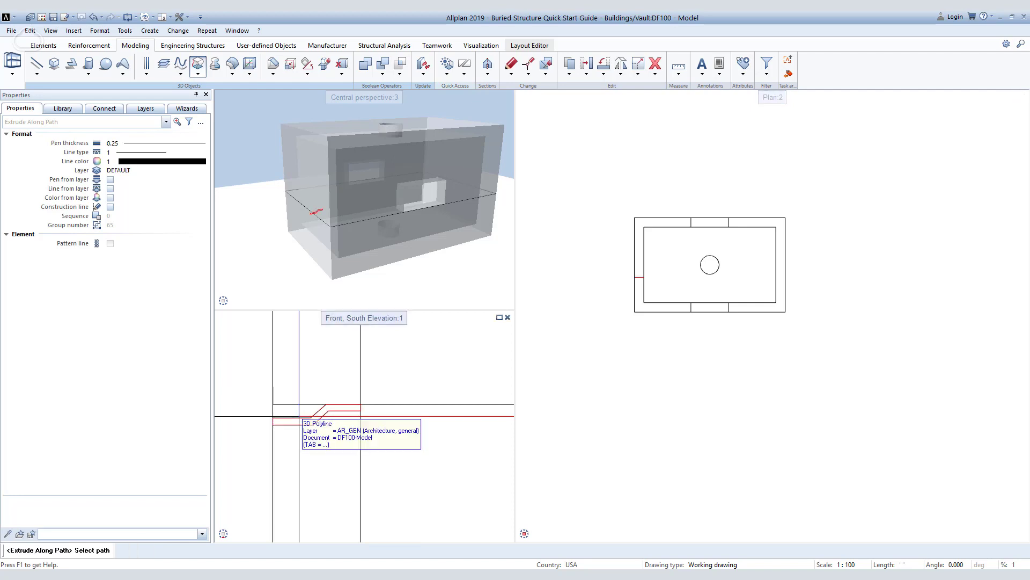
pyautogui.click(316, 212)
pyautogui.rightClick(239, 250)
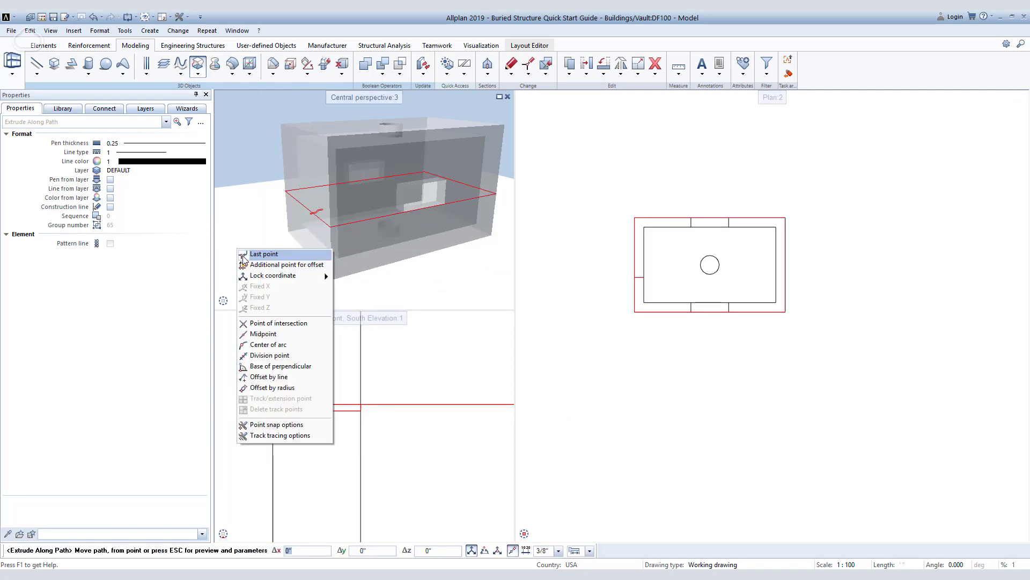
pyautogui.press('Escape')
pyautogui.press('Escape')
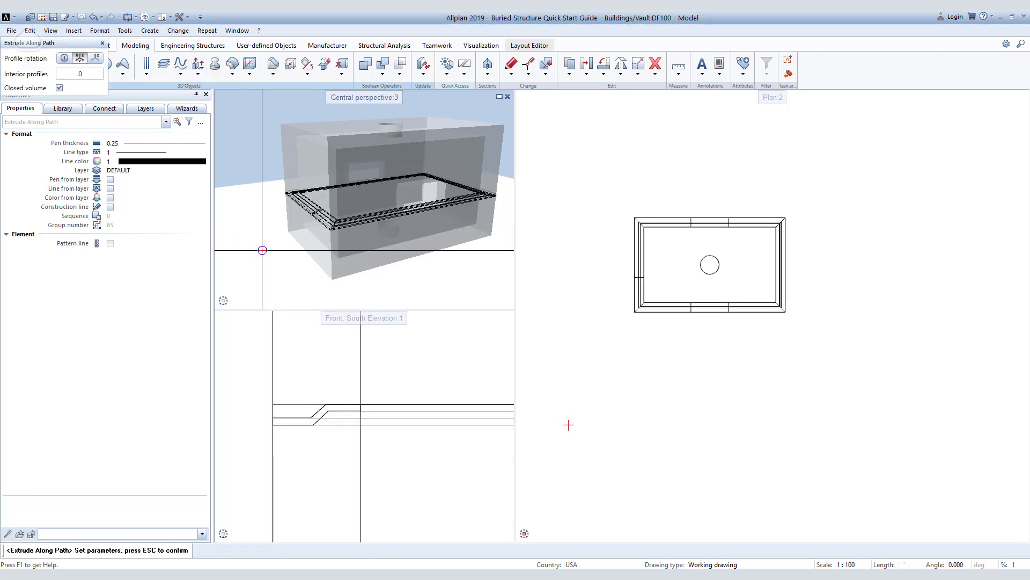
pyautogui.press('Escape')
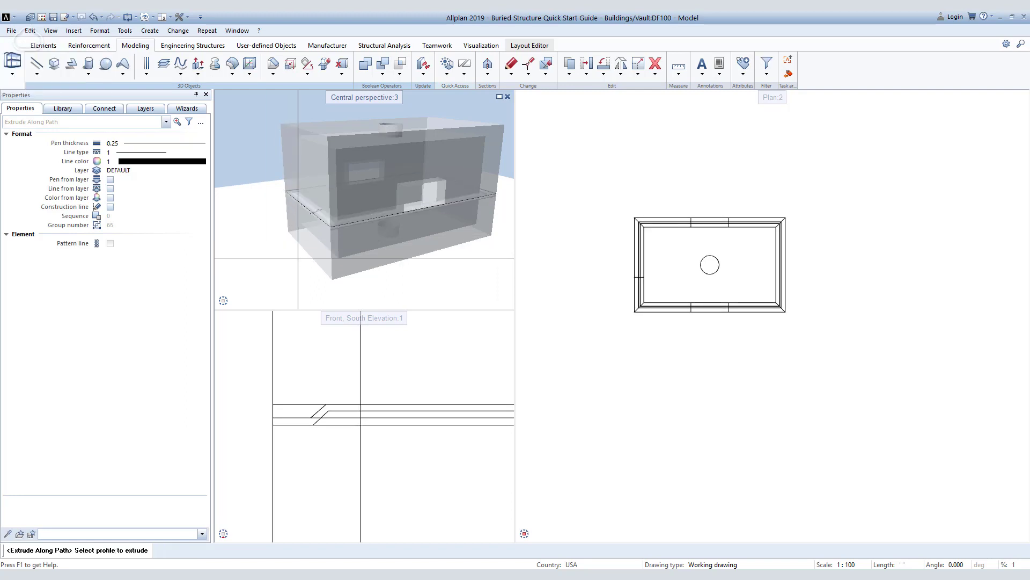
pyautogui.scroll(3, 322, 231)
pyautogui.moveTo(345, 249); pyautogui.dragTo(299, 249, button='middle')
pyautogui.scroll(-3, 298, 250)
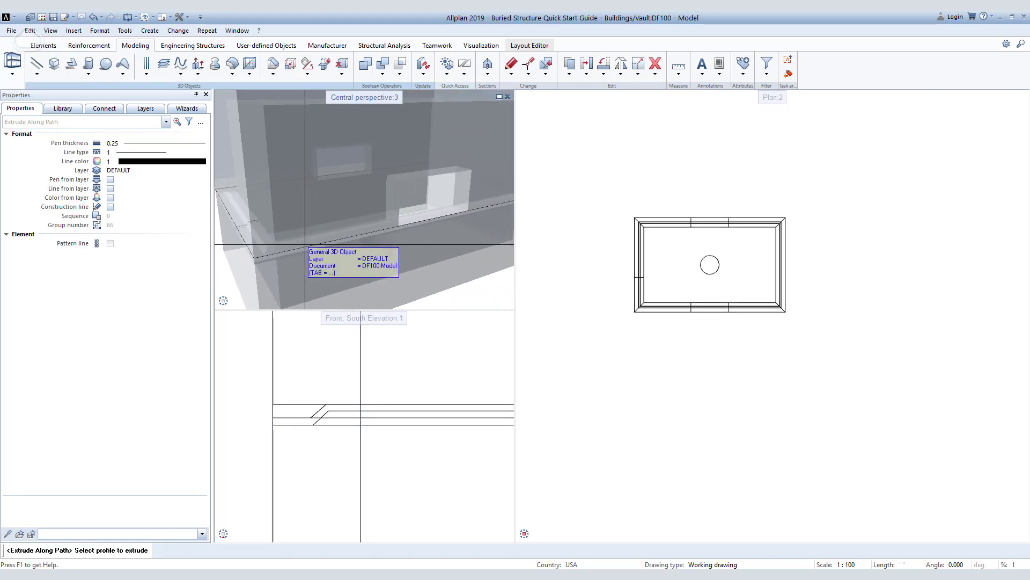
pyautogui.press('Escape')
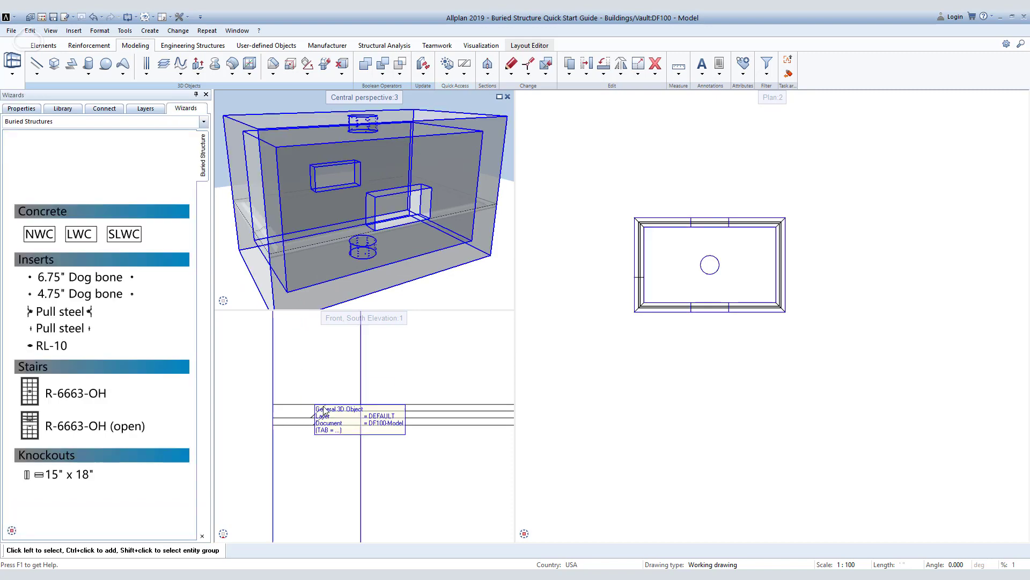
# - Subtract the extruded stepped joint volume from the vault with Subtract and Remove Solid, cutting the joint through all four walls
pyautogui.click(251, 237)
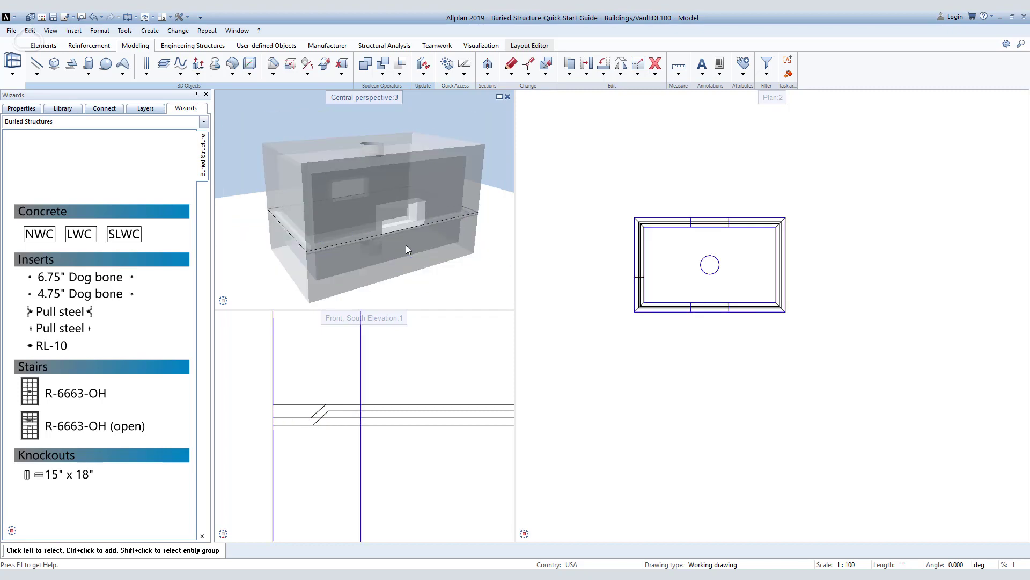
pyautogui.click(383, 74)
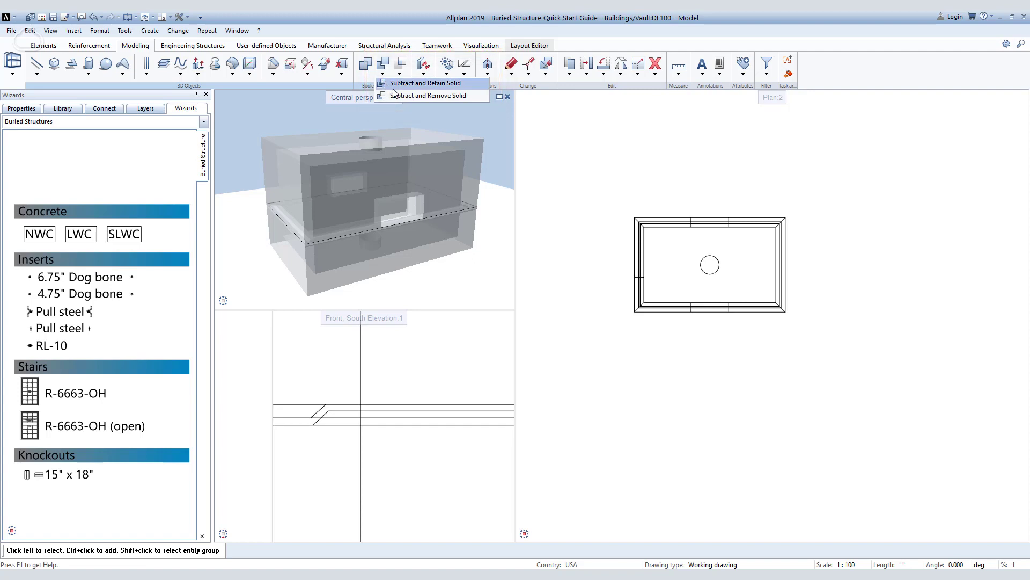
pyautogui.click(396, 95)
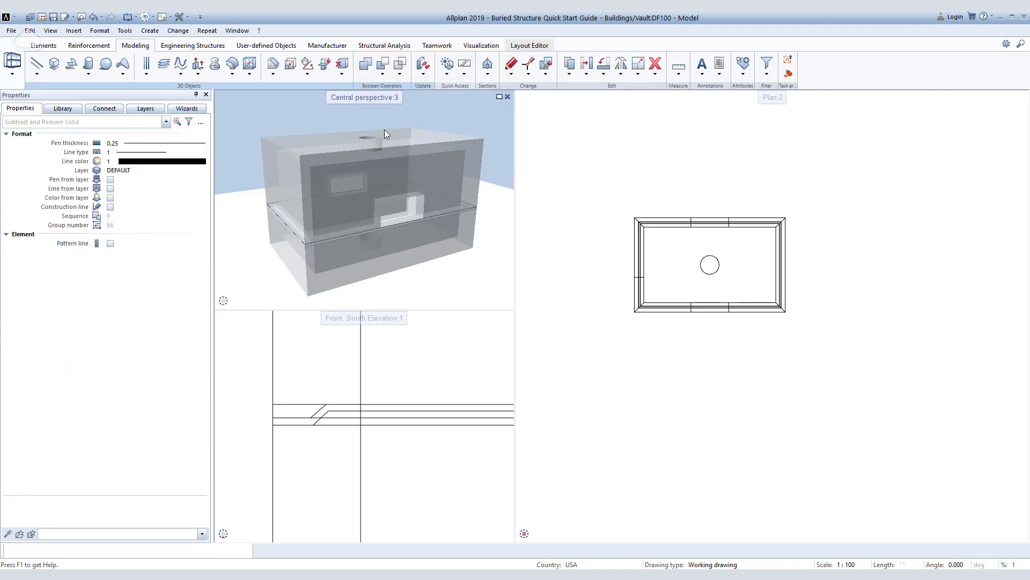
pyautogui.click(337, 153)
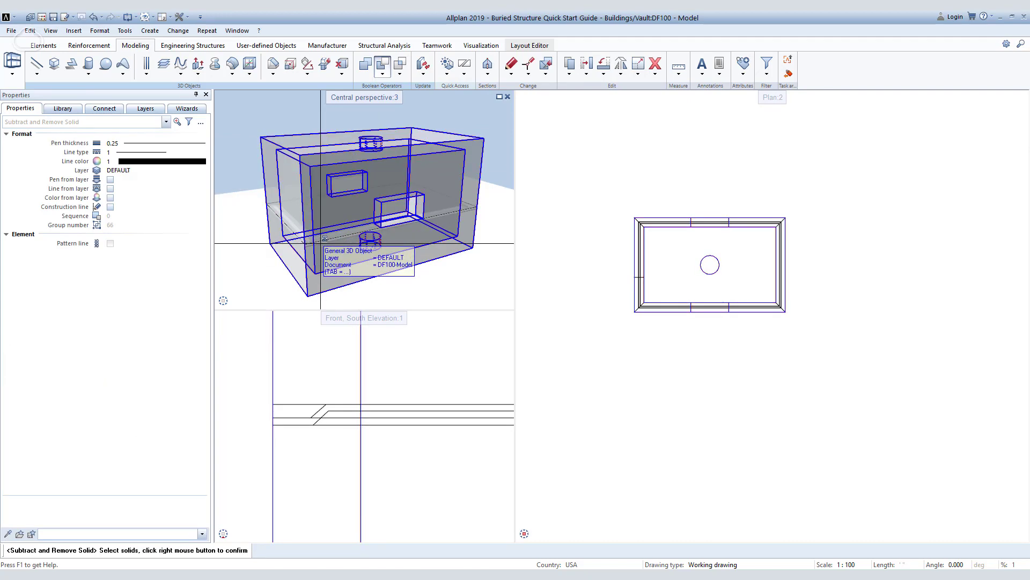
pyautogui.scroll(5, 293, 230)
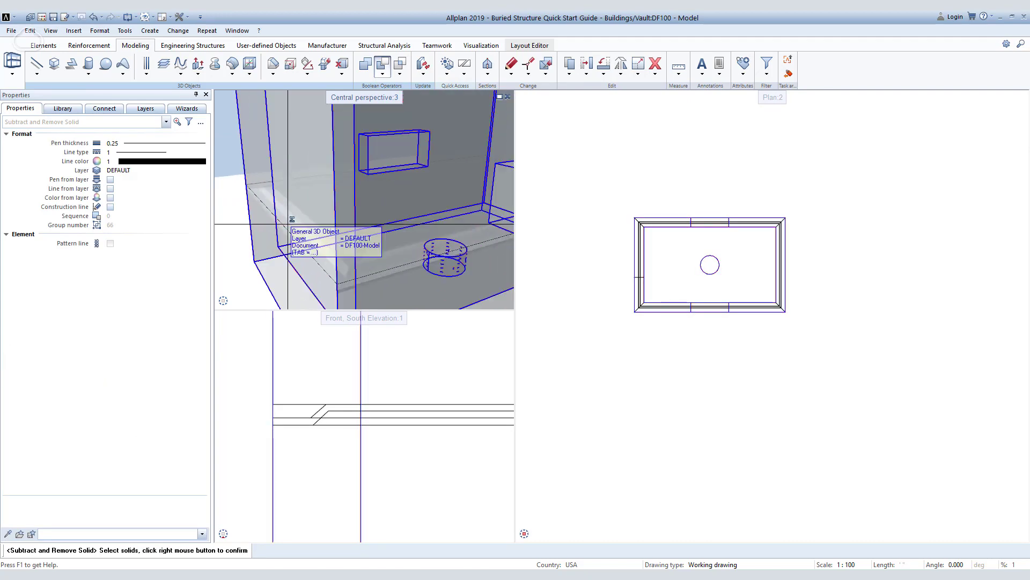
pyautogui.click(281, 228)
pyautogui.scroll(-3, 285, 226)
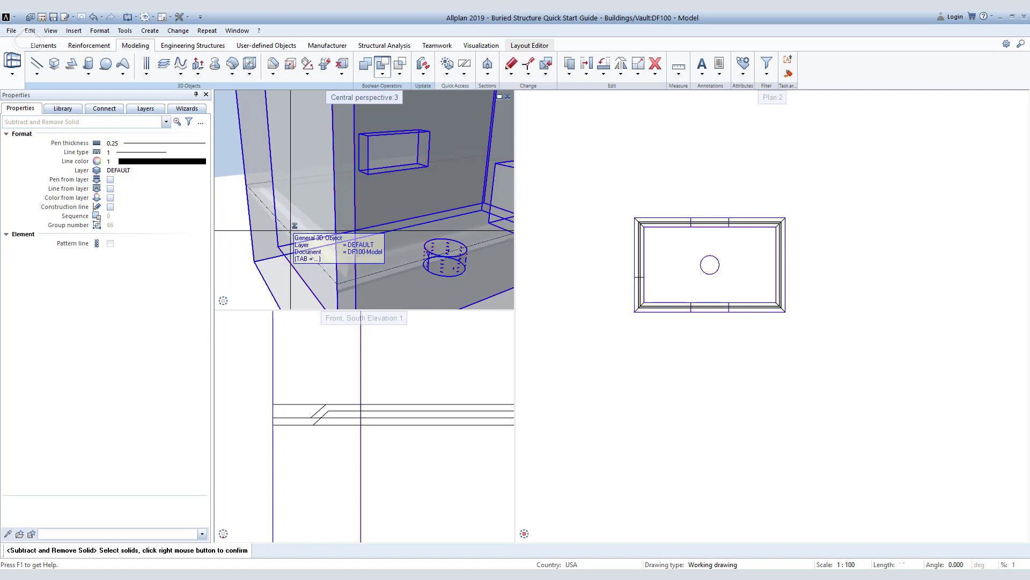
pyautogui.scroll(-3, 288, 227)
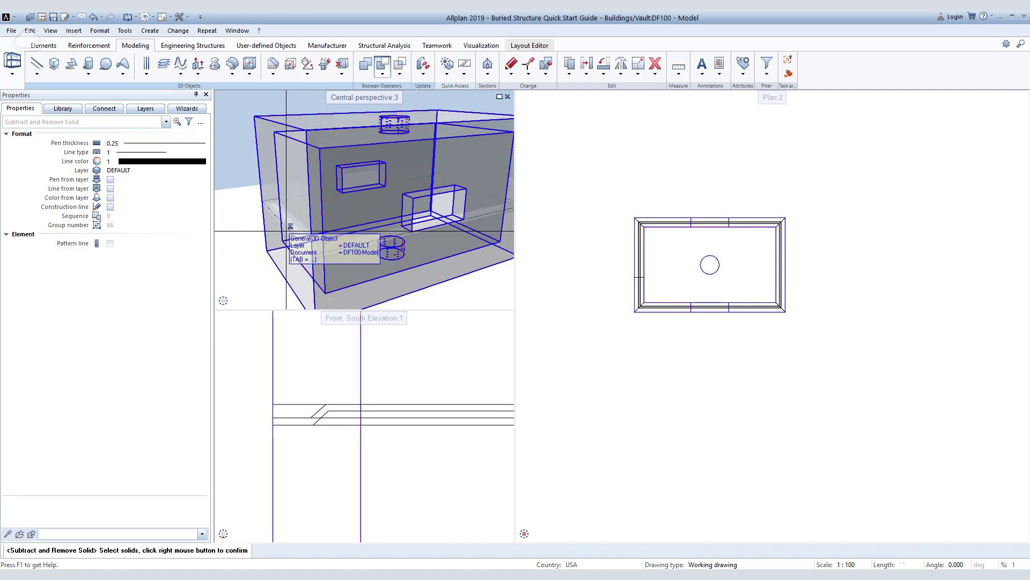
pyautogui.click(290, 226)
pyautogui.click(290, 227)
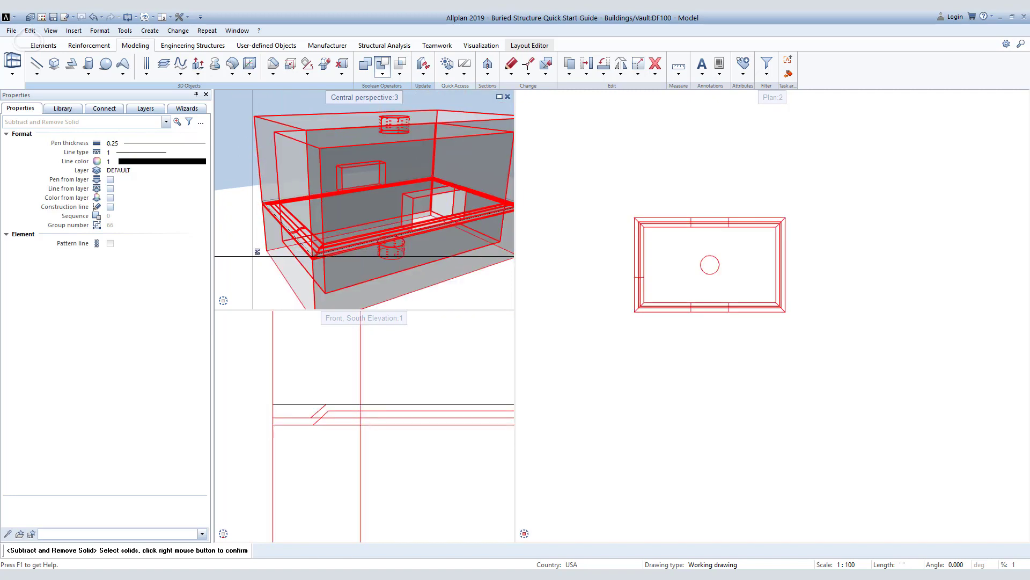
pyautogui.rightClick(257, 251)
pyautogui.click(541, 333)
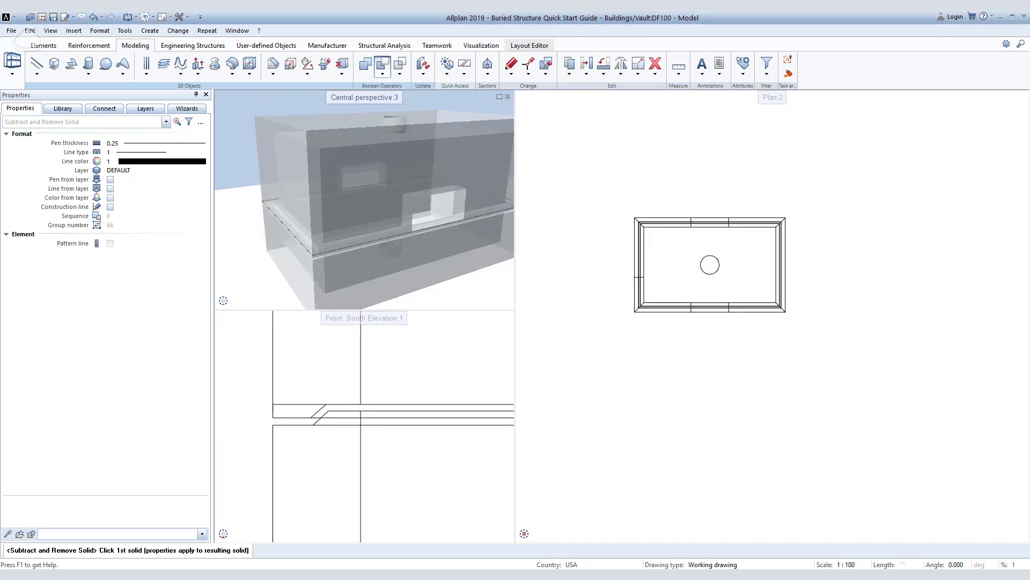
pyautogui.scroll(-3, 374, 237)
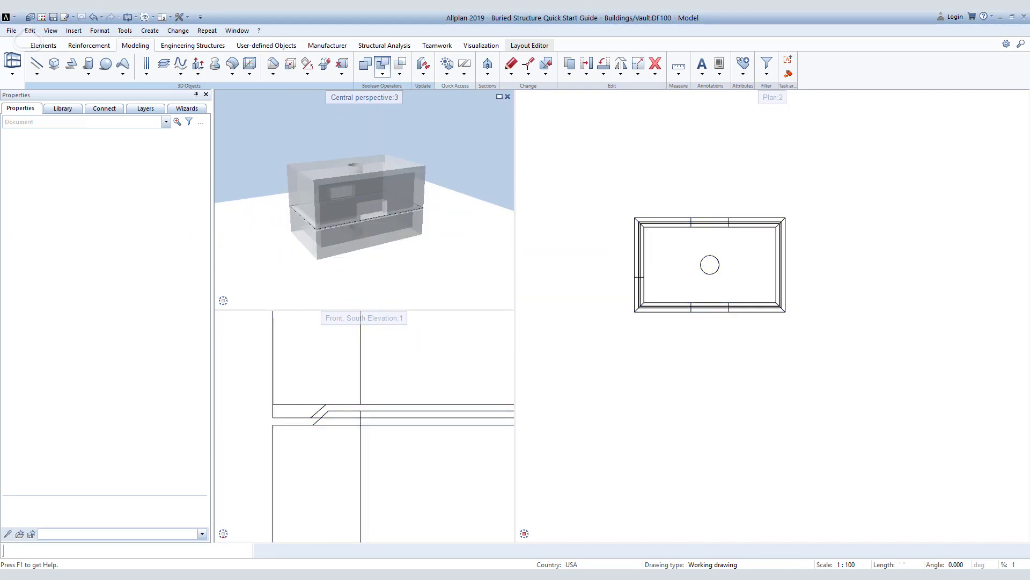
pyautogui.press('Escape')
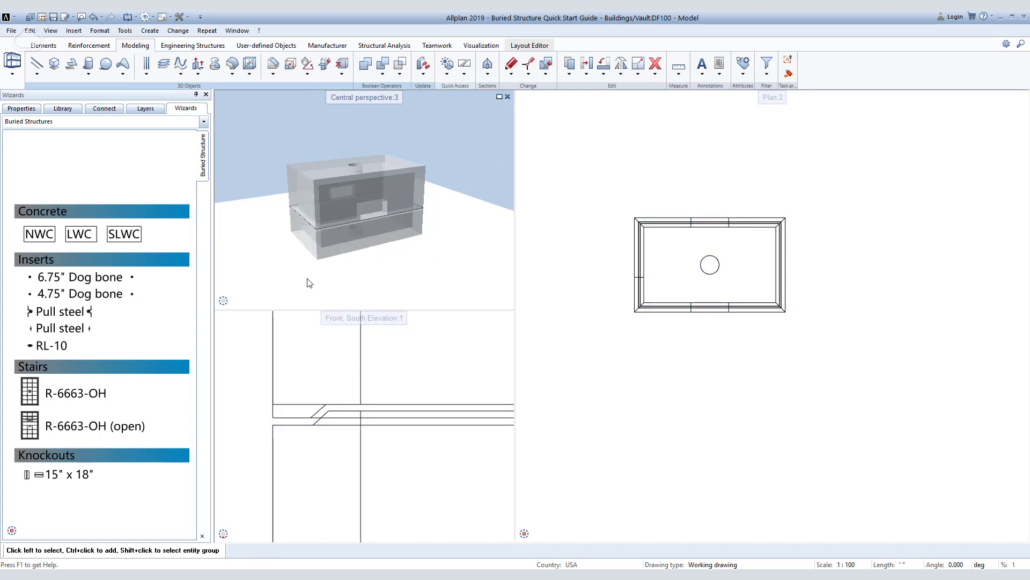